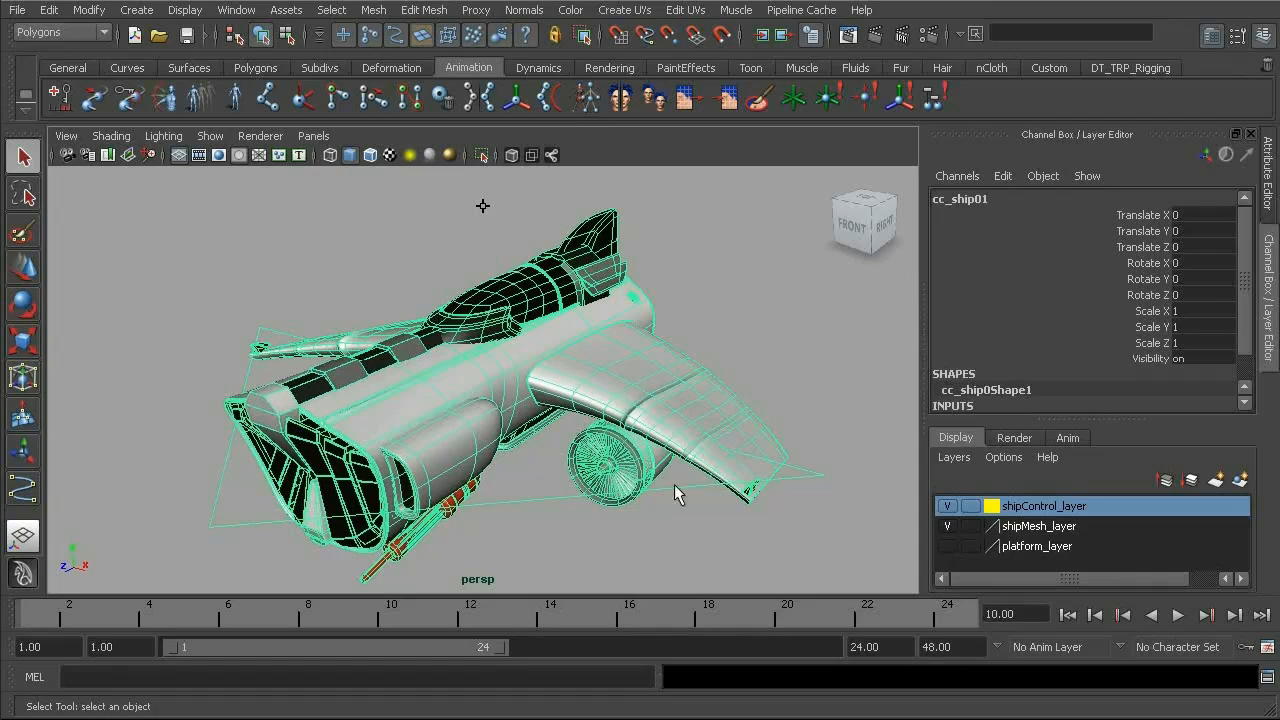
- Orbit and zoom around the spaceship model to examine its turbine, wings and guns
alt+middle_drag(588, 408, 472, 384)
alt+drag(472, 384, 541, 350)
alt+right_drag(494, 346, 660, 428)
alt+middle_drag(660, 428, 525, 330)
alt+right_drag(510, 340, 570, 390)
alt+middle_drag(490, 355, 620, 473)
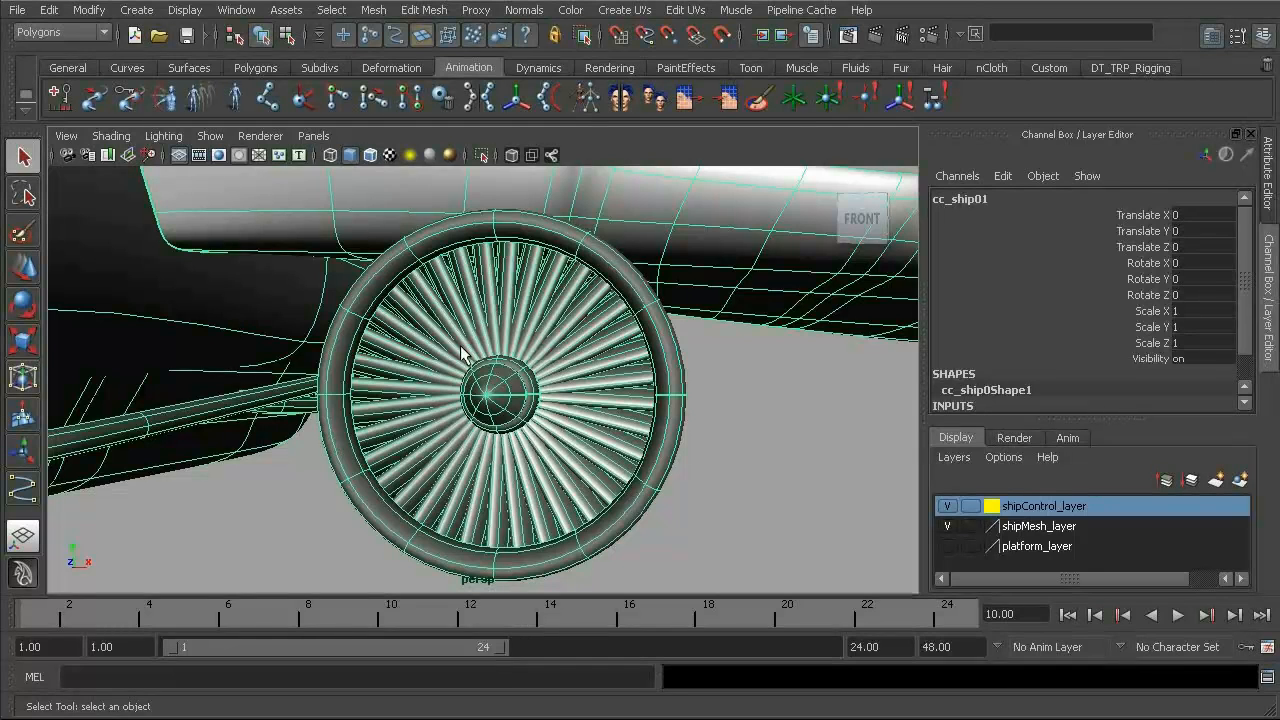
alt+right_drag(654, 412, 578, 252)
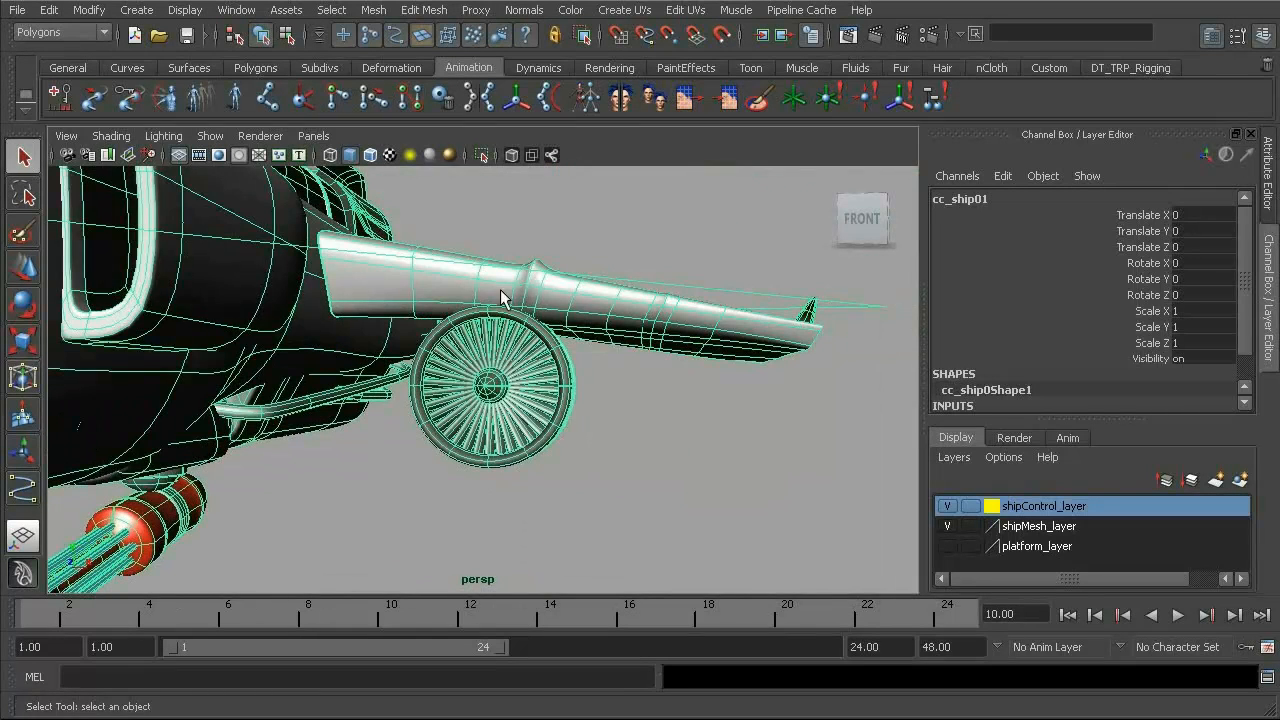
alt+right_drag(482, 329, 584, 400)
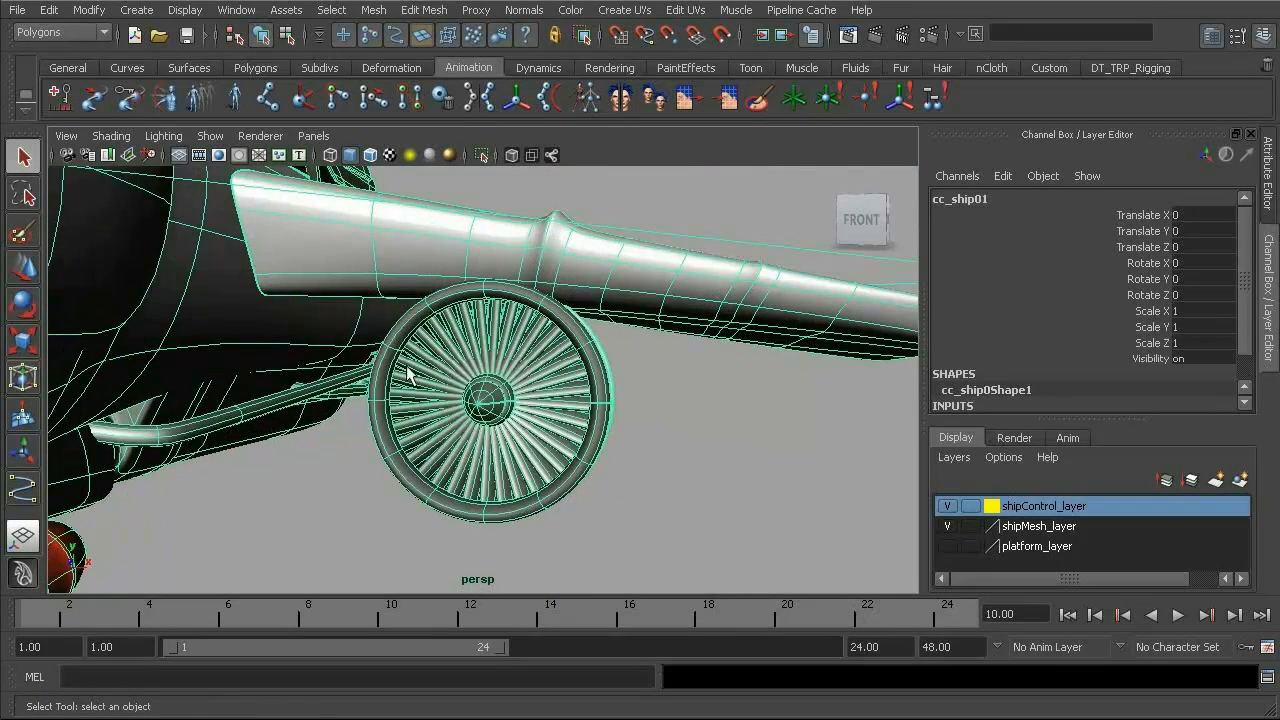
mouse_move(506, 408)
alt+mouse_down()
mouse_move(271, 371)
mouse_move(457, 366)
mouse_move(439, 477)
mouse_move(408, 458)
mouse_move(729, 400)
mouse_move(515, 410)
alt+mouse_up()
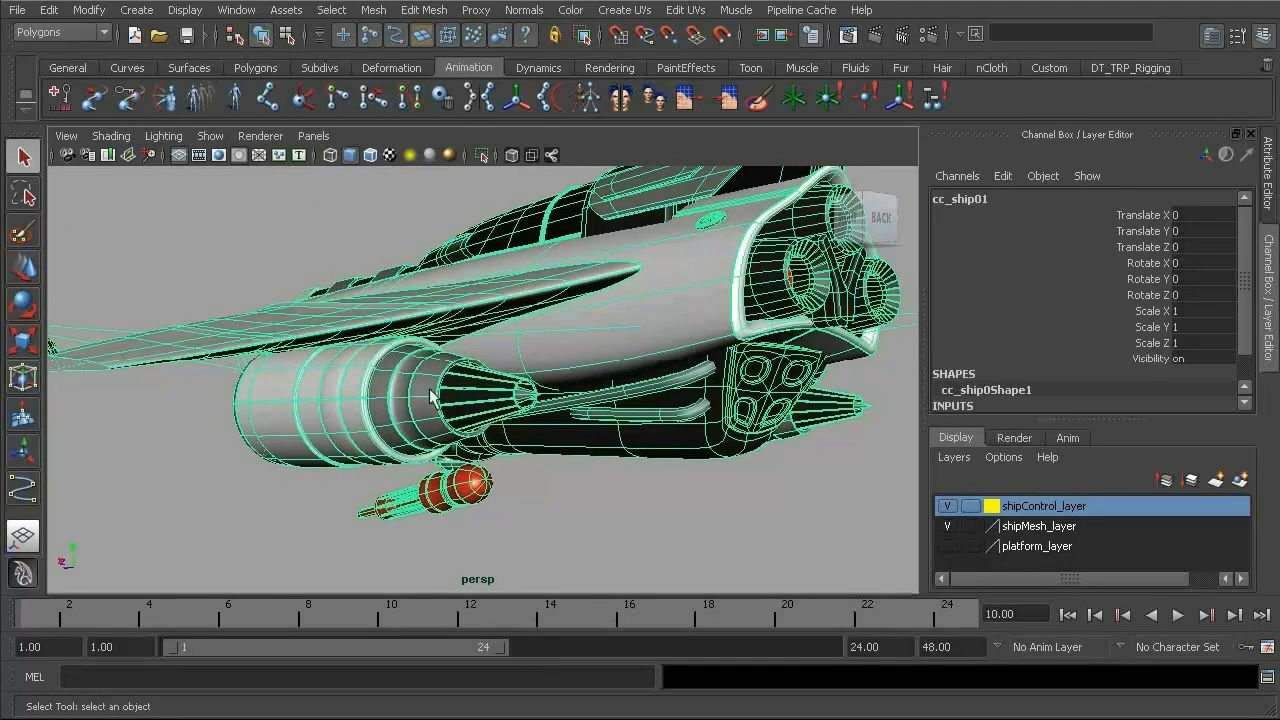
alt+drag(436, 368, 472, 420)
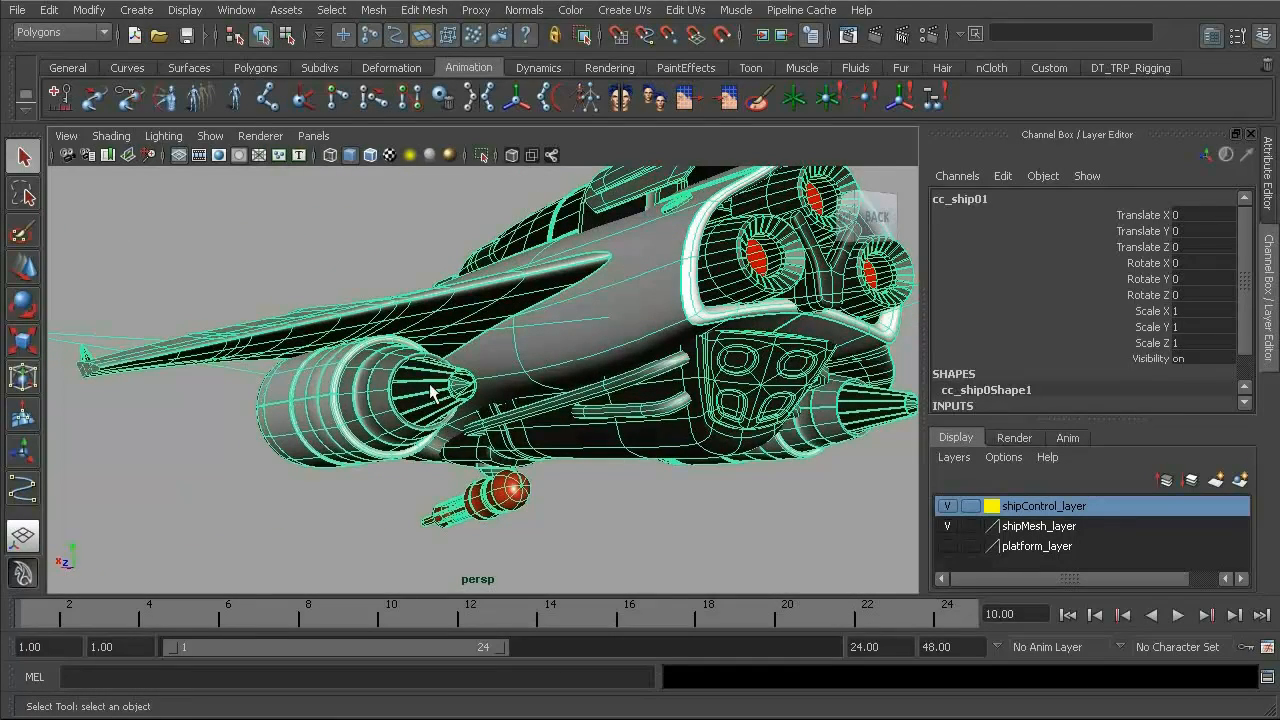
alt+drag(400, 366, 482, 353)
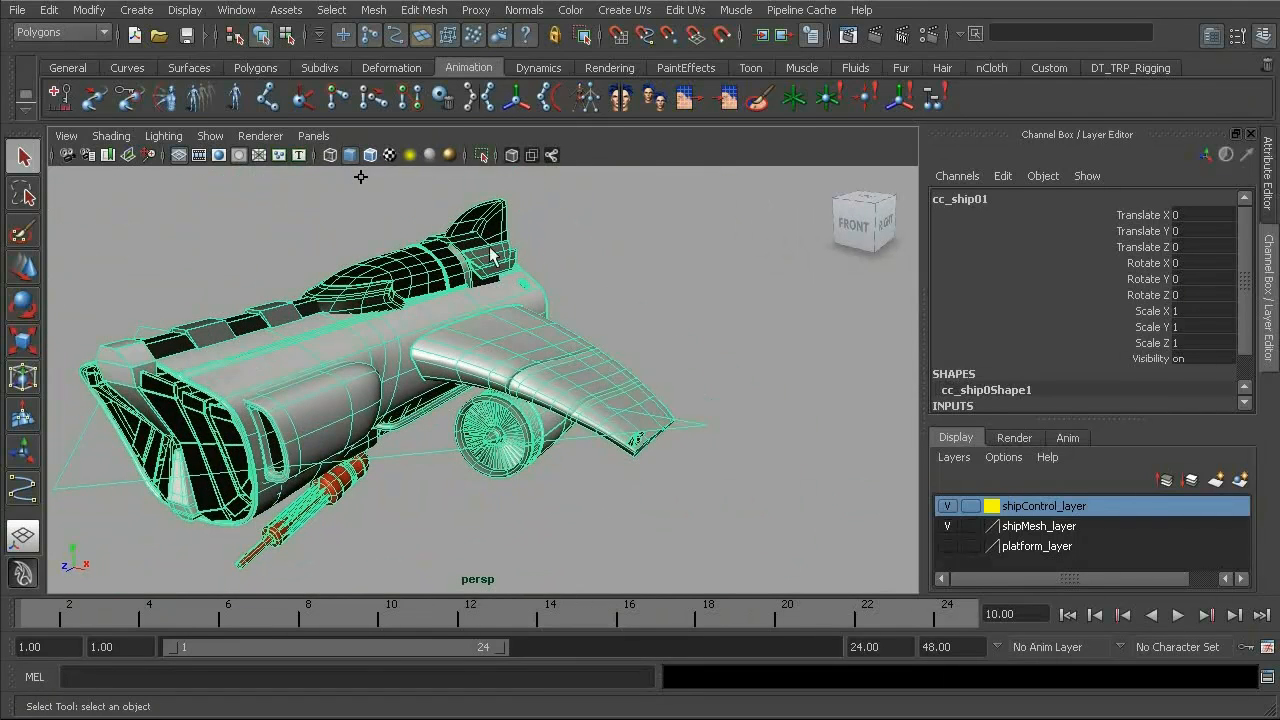
alt+middle_drag(350, 288, 442, 304)
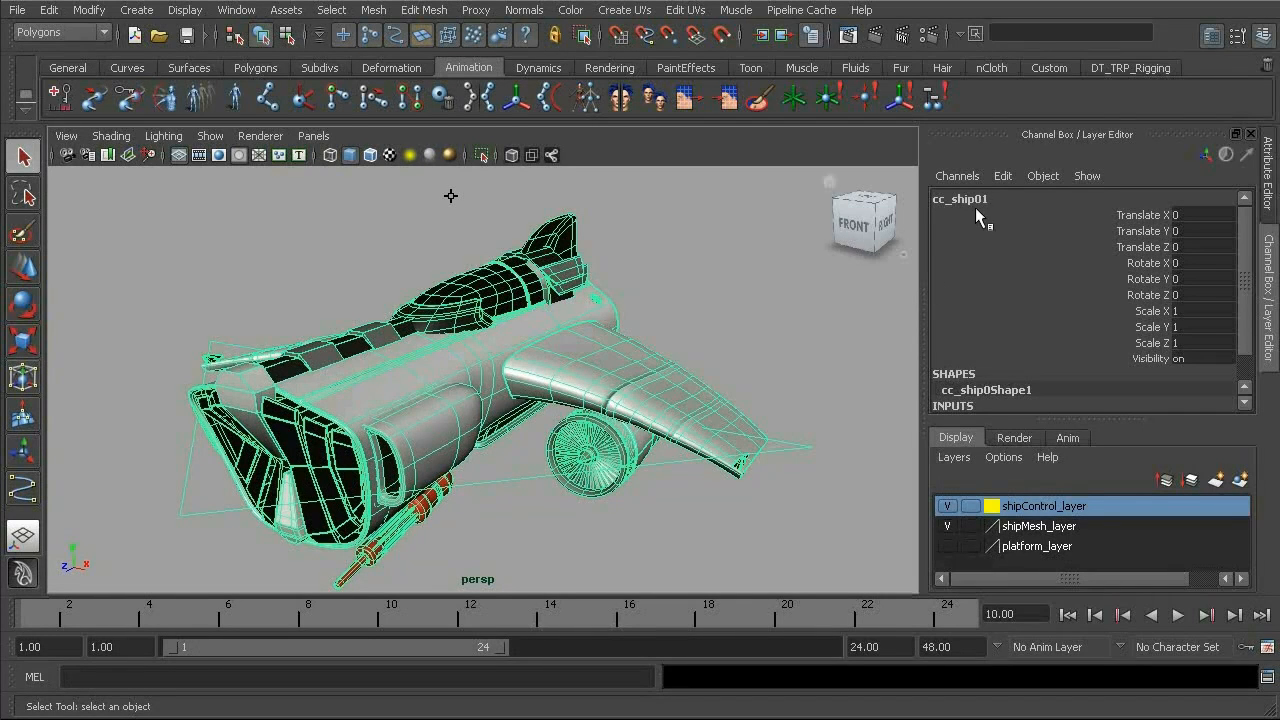
alt+right_drag(572, 404, 523, 390)
alt+middle_drag(523, 390, 517, 363)
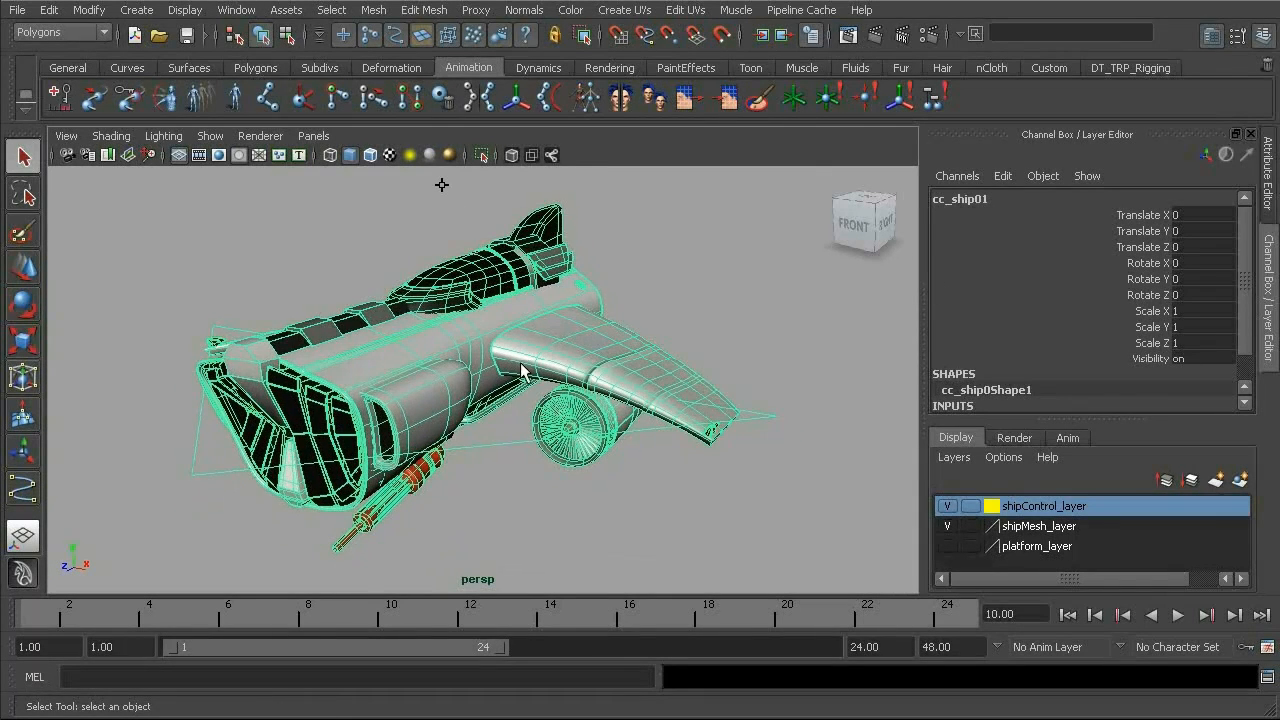
- Open Add Attribute for cc_ship01 and add a displayable float attribute named turbineControls
click(88, 12)
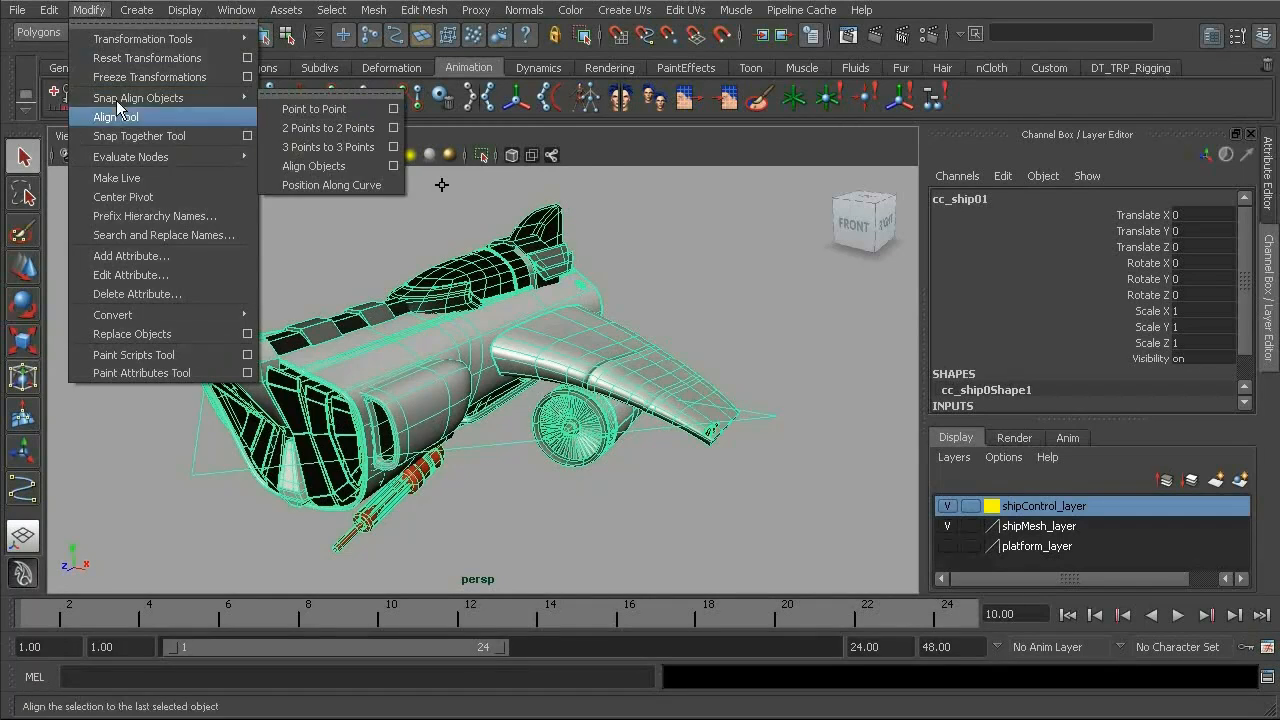
click(146, 255)
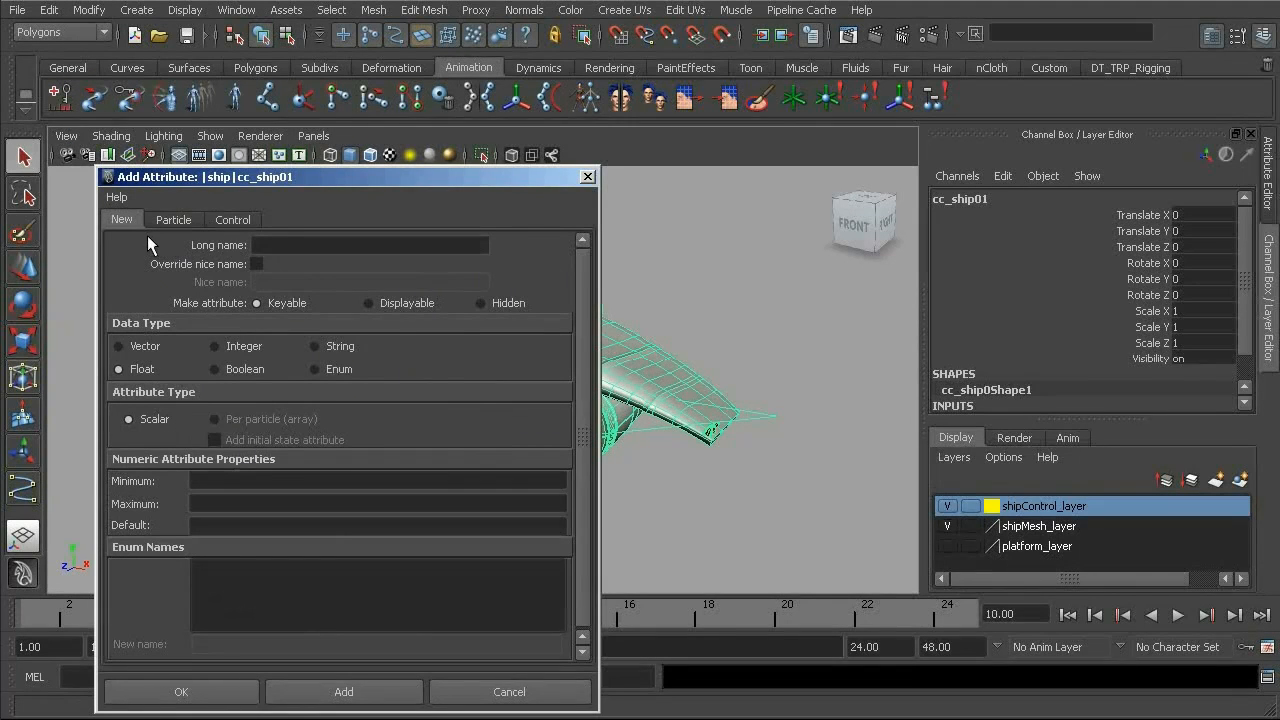
click(381, 303)
click(331, 247)
drag(360, 182, 397, 174)
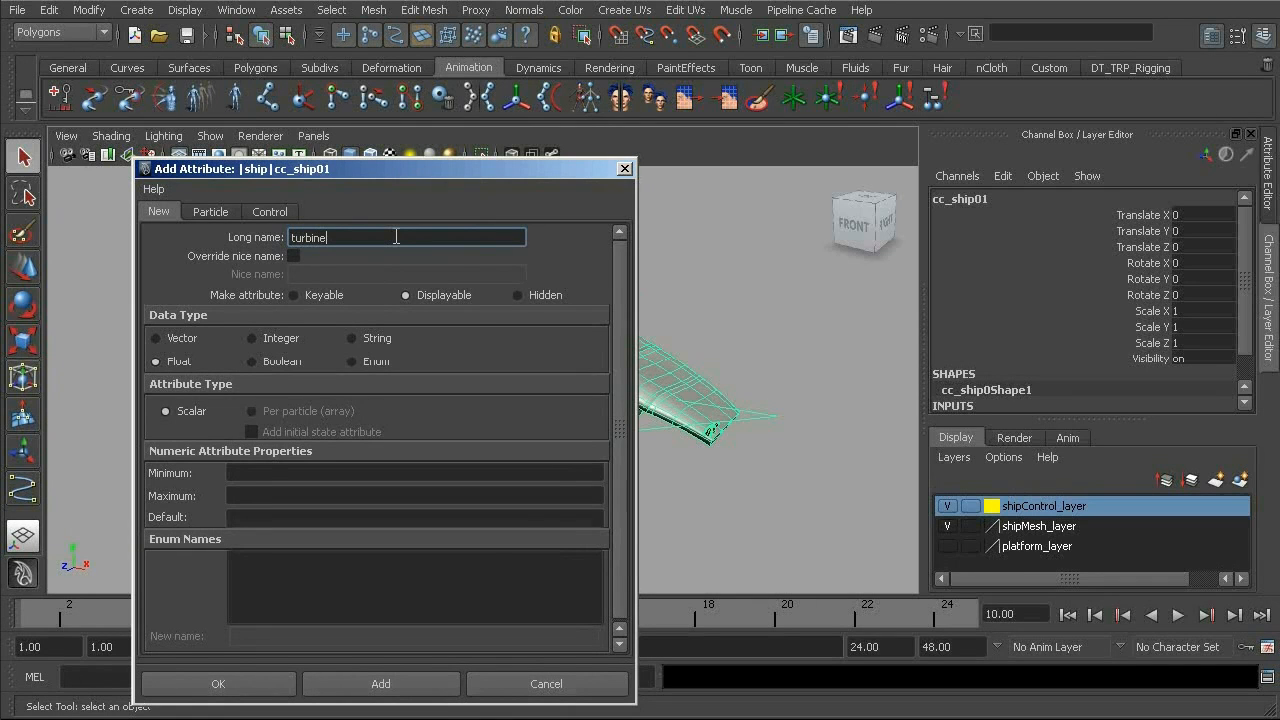
text(turbineControls)
drag(482, 177, 474, 114)
click(372, 620)
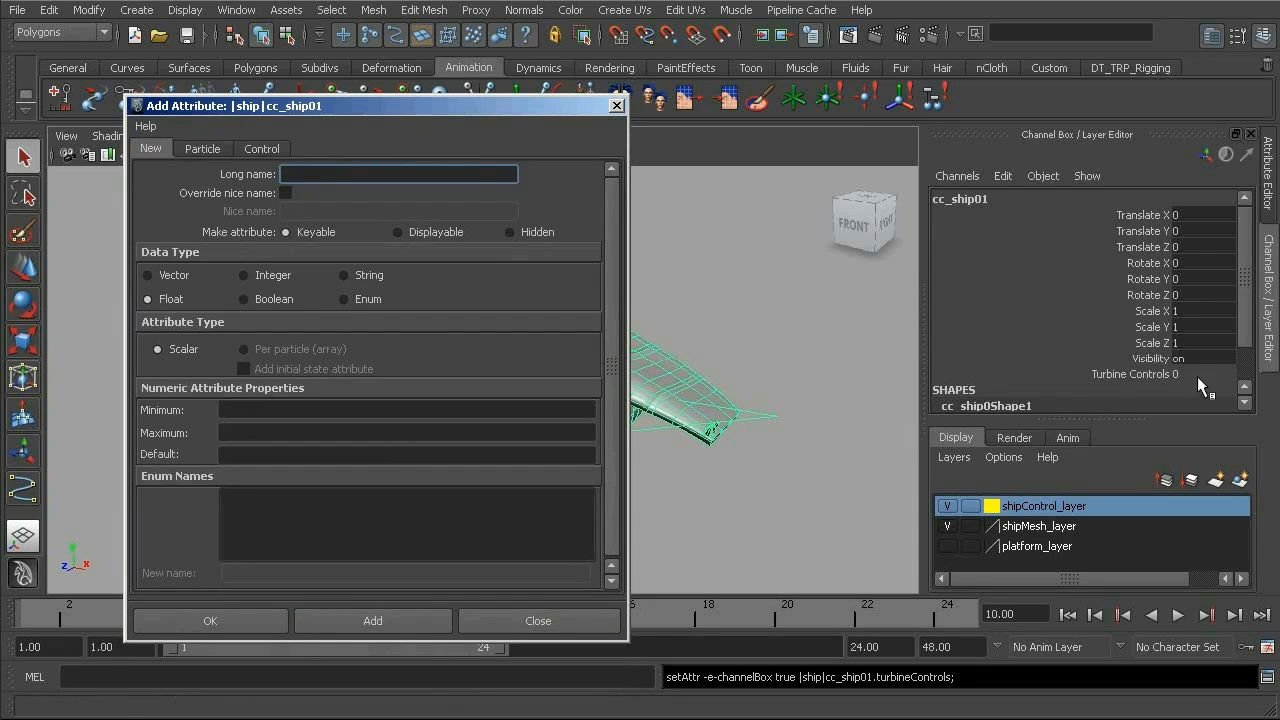
- Add a keyable float attribute named turbineSpeed with minimum 0 and maximum 5
drag(1243, 328, 1245, 318)
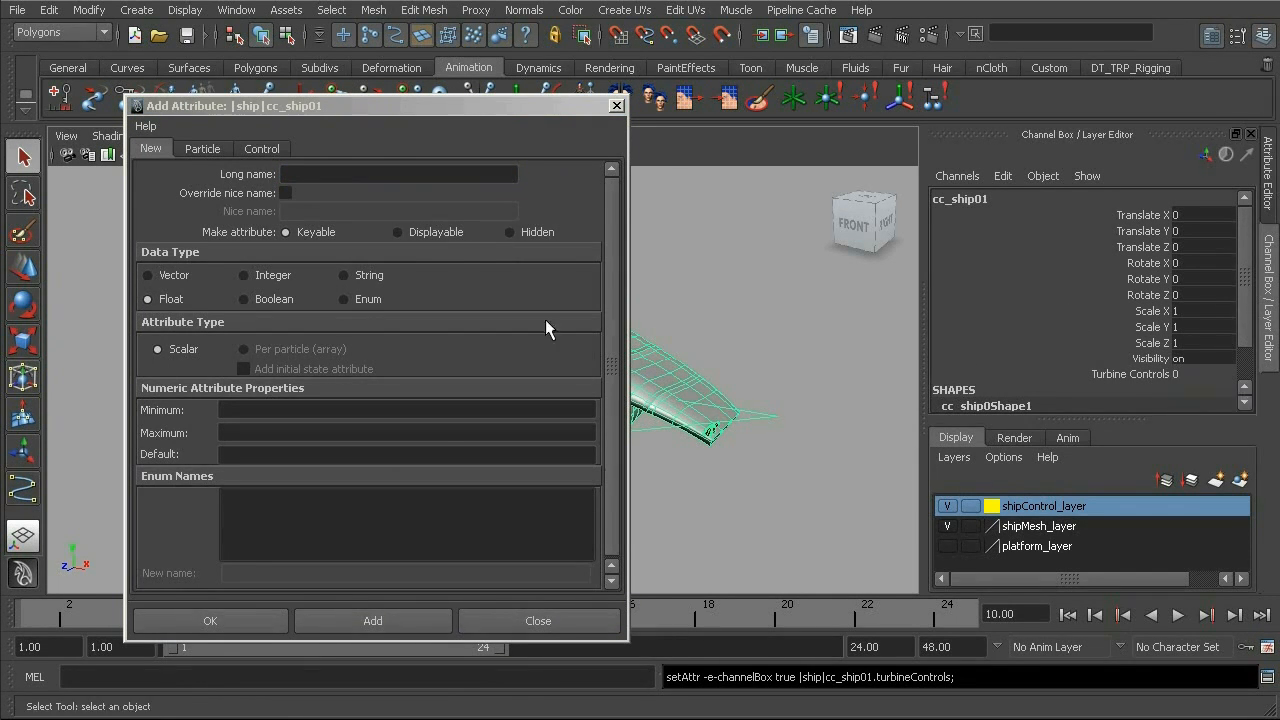
drag(375, 110, 383, 125)
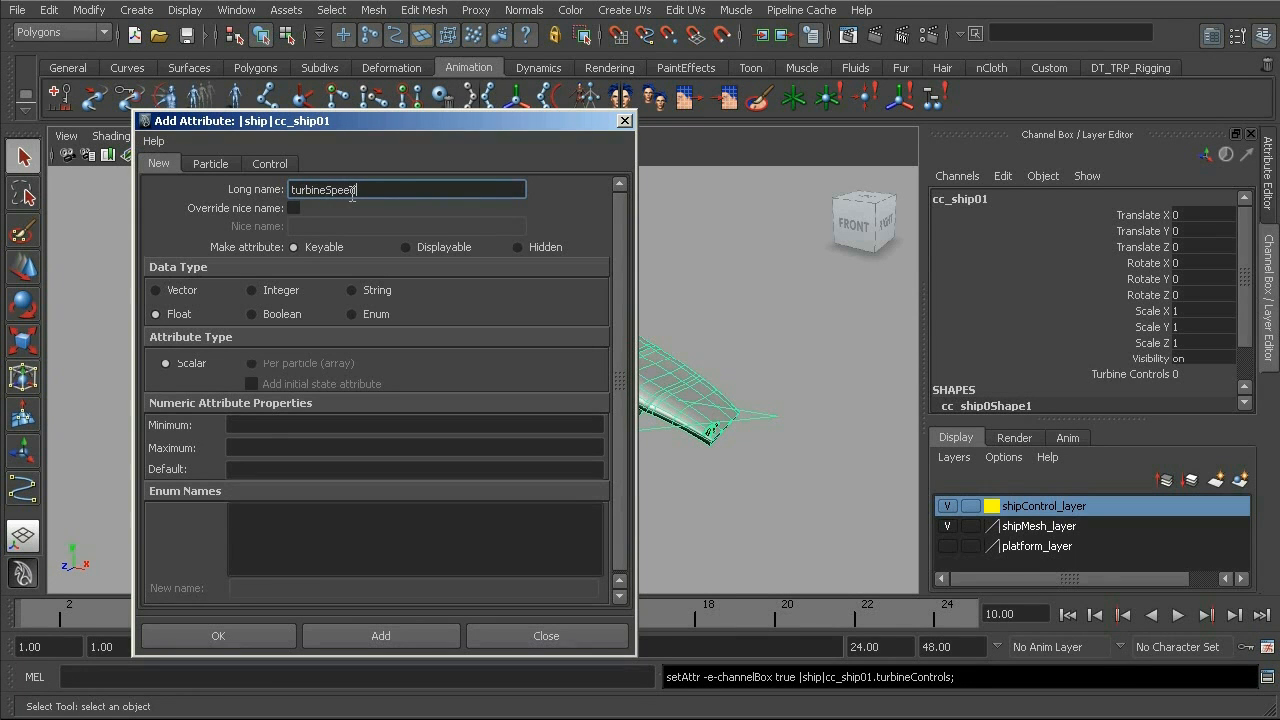
click(269, 427)
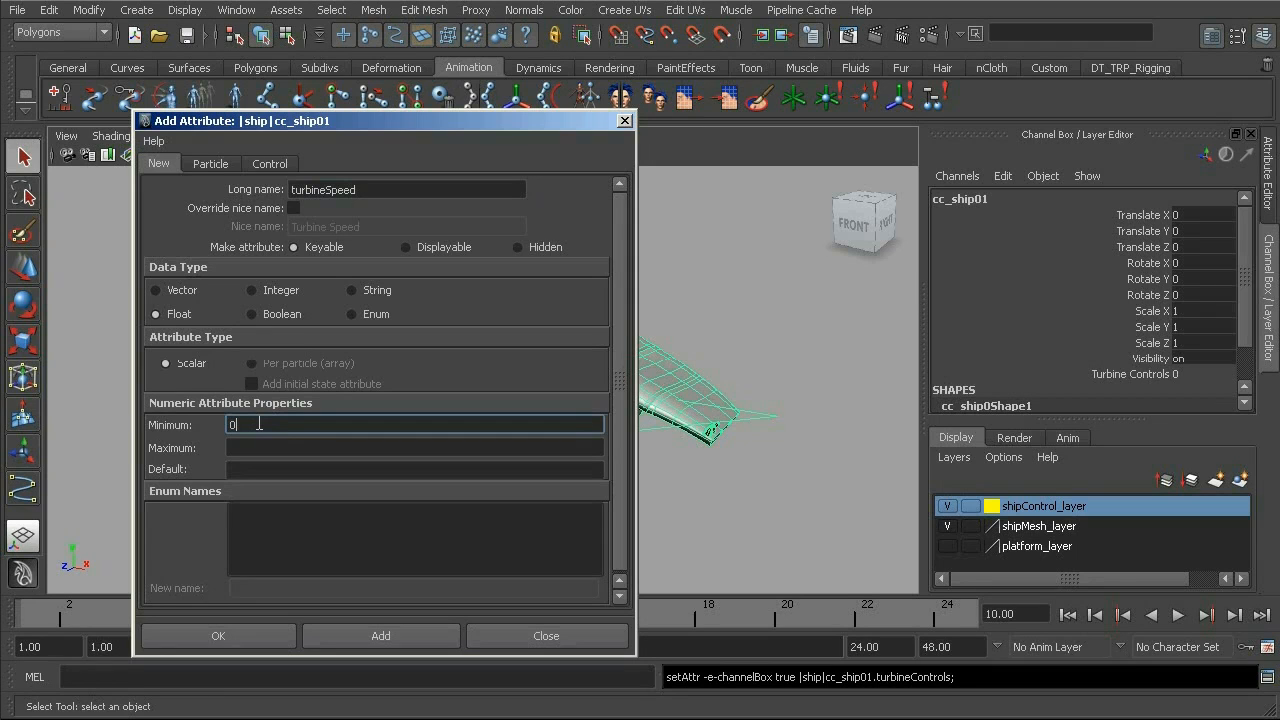
click(262, 448)
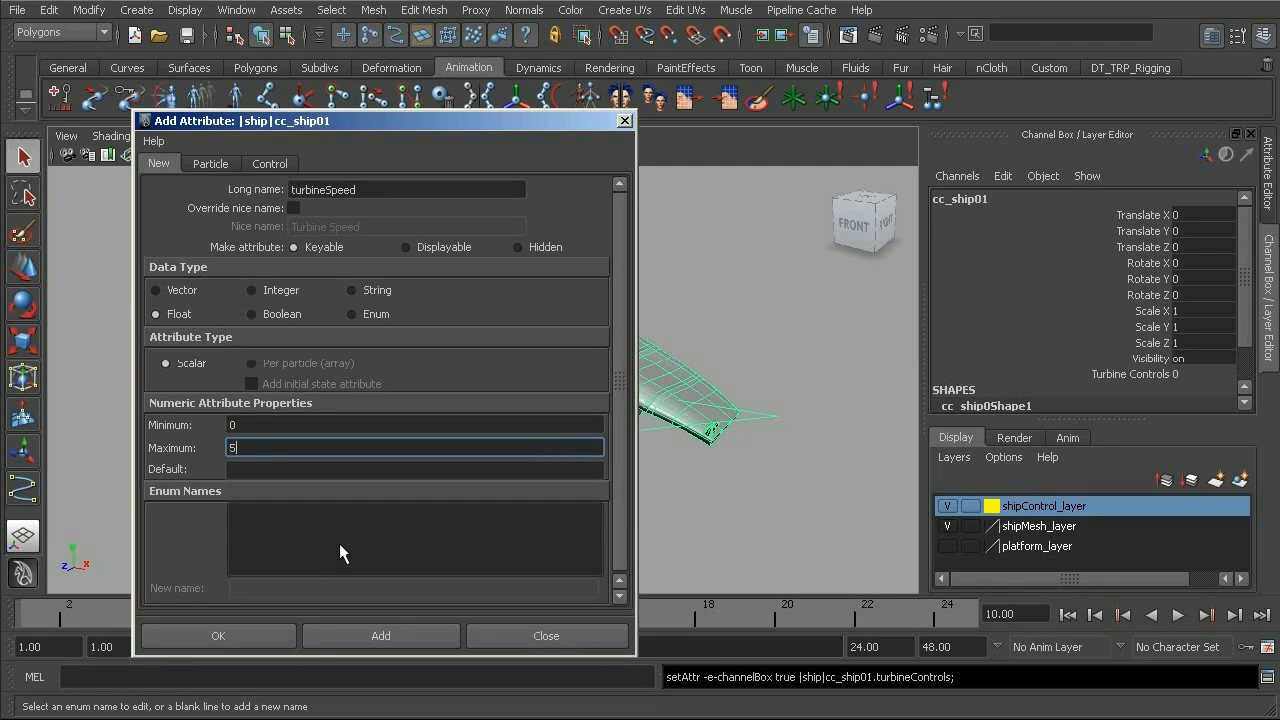
click(391, 638)
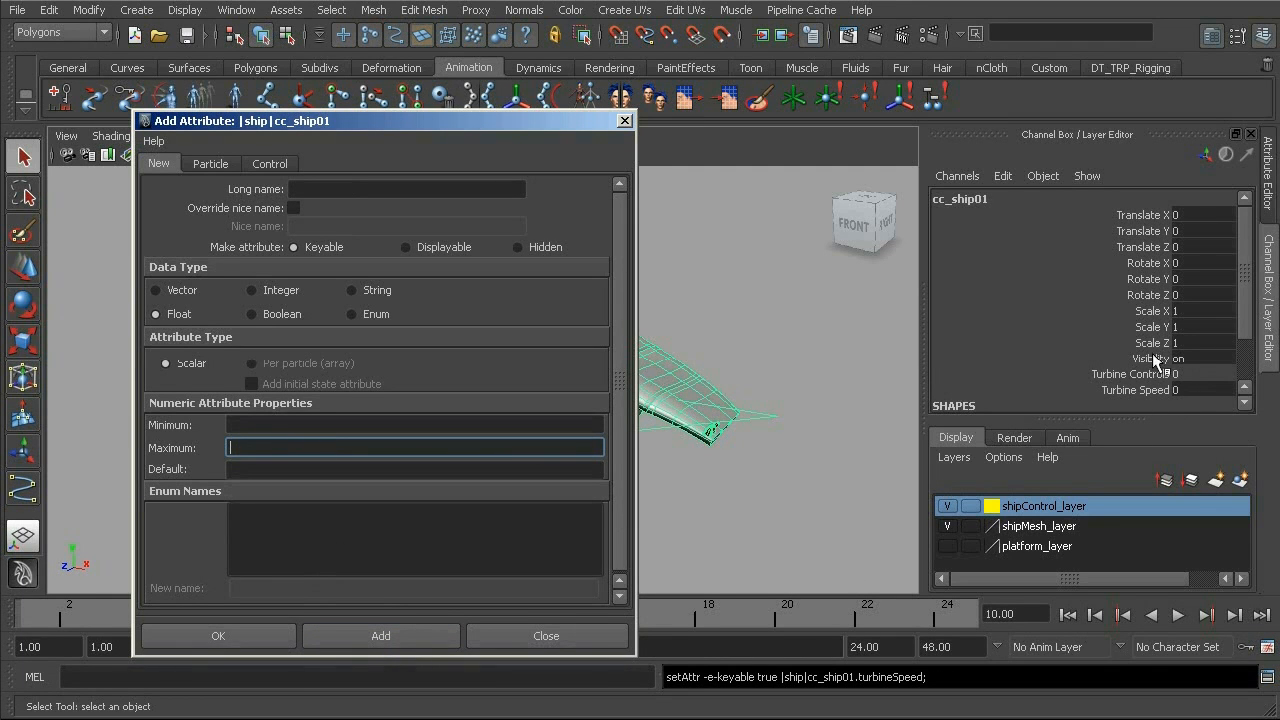
- Add a keyable float attribute named turbineThrust with minimum 0 and maximum 10
mouse_move(1243, 318)
mouse_down()
mouse_move(1247, 330)
mouse_move(1244, 317)
mouse_up()
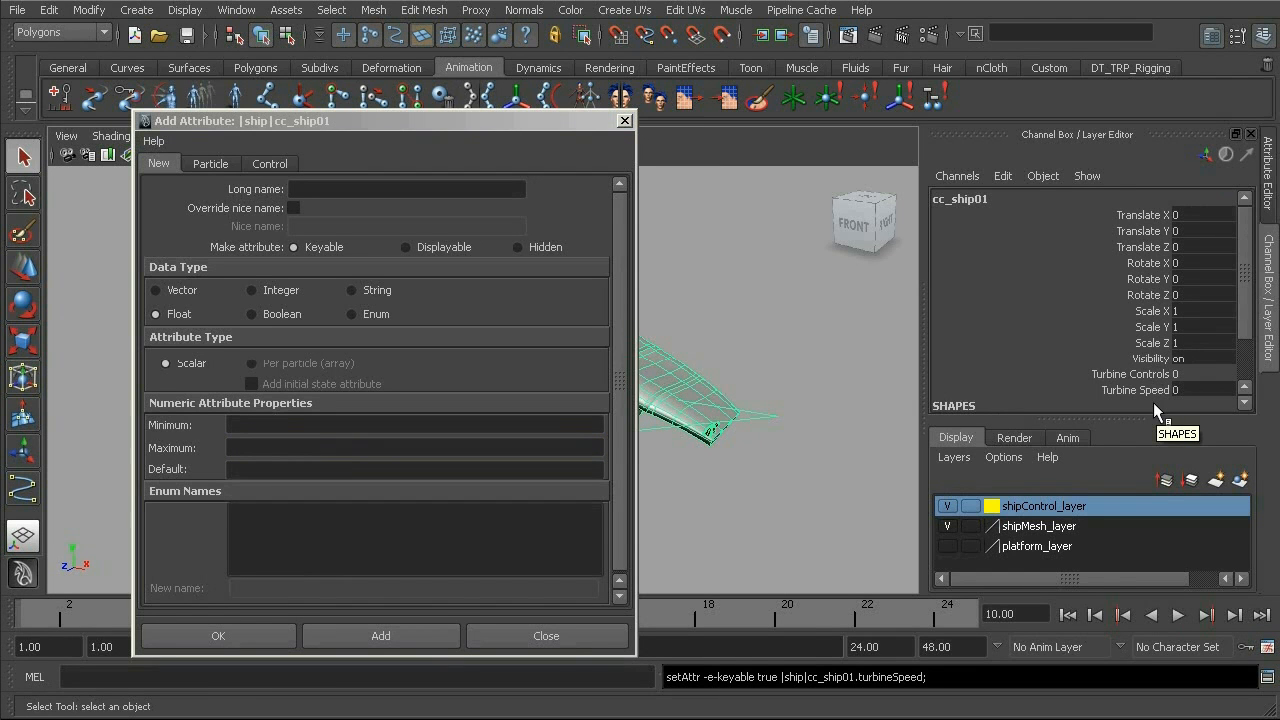
drag(393, 127, 419, 101)
alt+drag(720, 314, 591, 349)
alt+middle_drag(690, 380, 764, 364)
mouse_move(764, 364)
alt+mouse_down()
mouse_move(745, 410)
mouse_move(777, 380)
mouse_move(820, 380)
mouse_move(756, 387)
alt+mouse_up()
alt+middle_drag(756, 387, 843, 436)
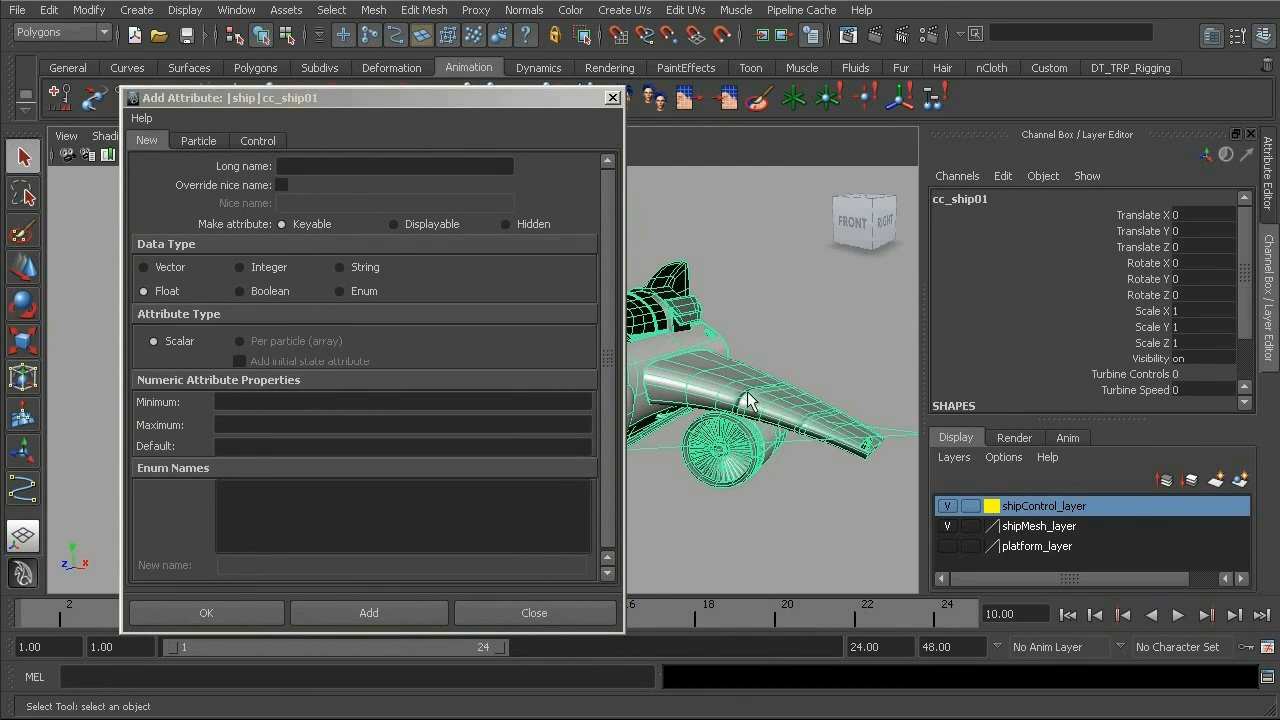
drag(428, 95, 384, 87)
click(305, 155)
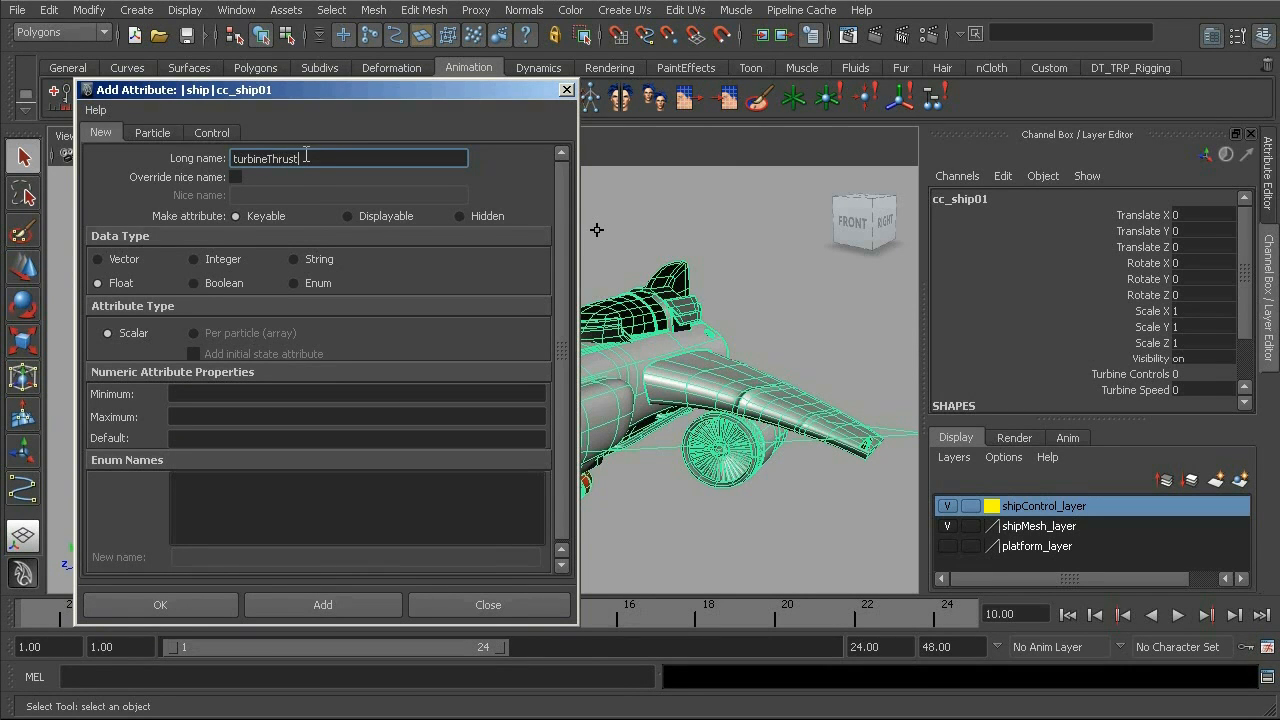
click(208, 395)
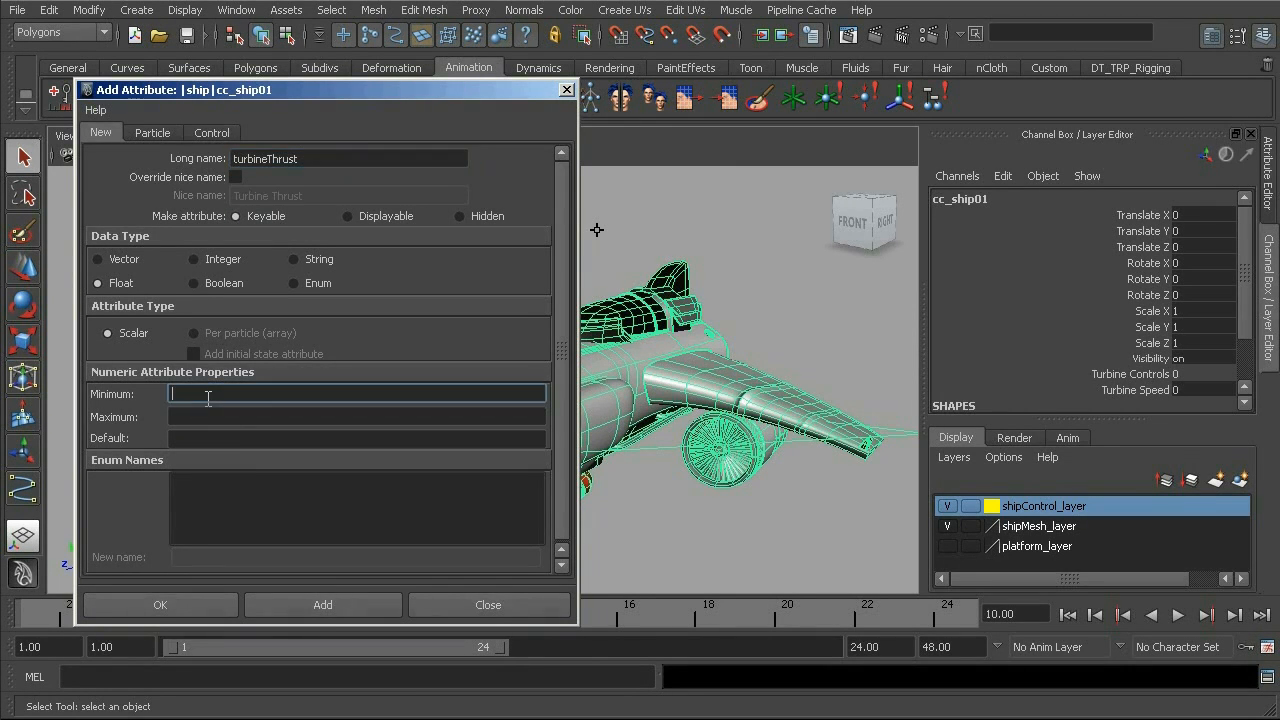
click(204, 415)
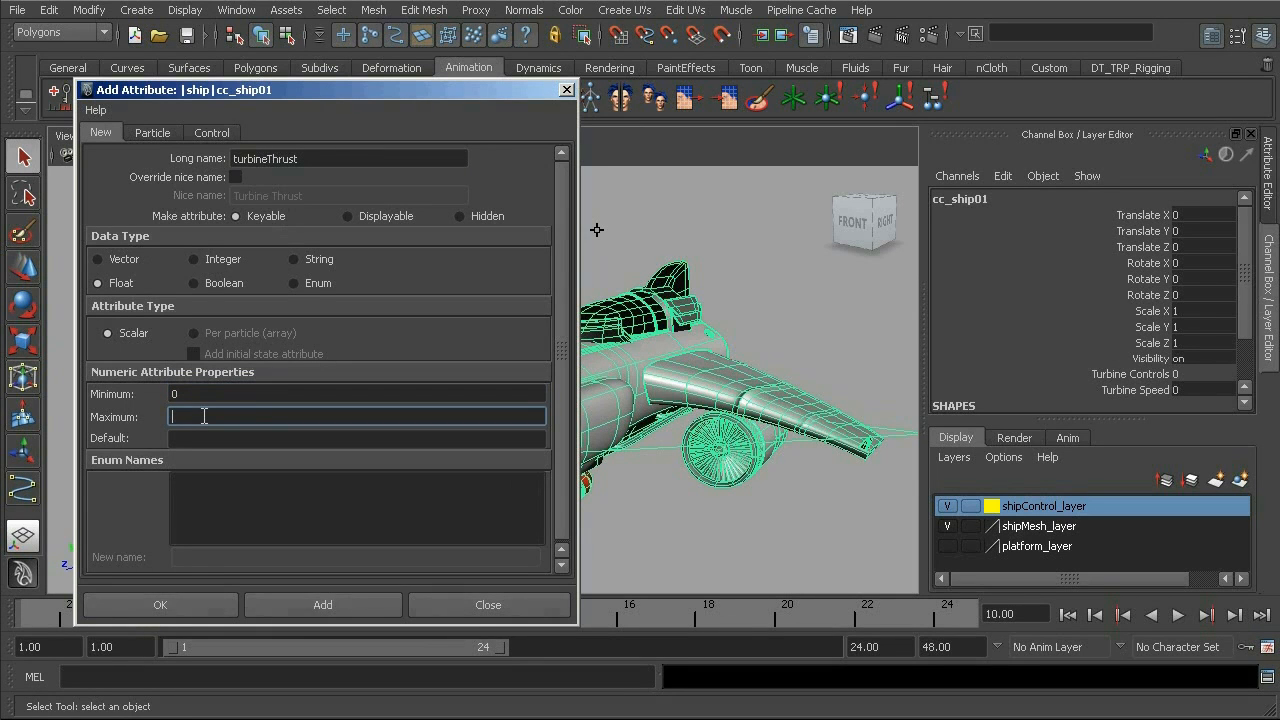
click(314, 605)
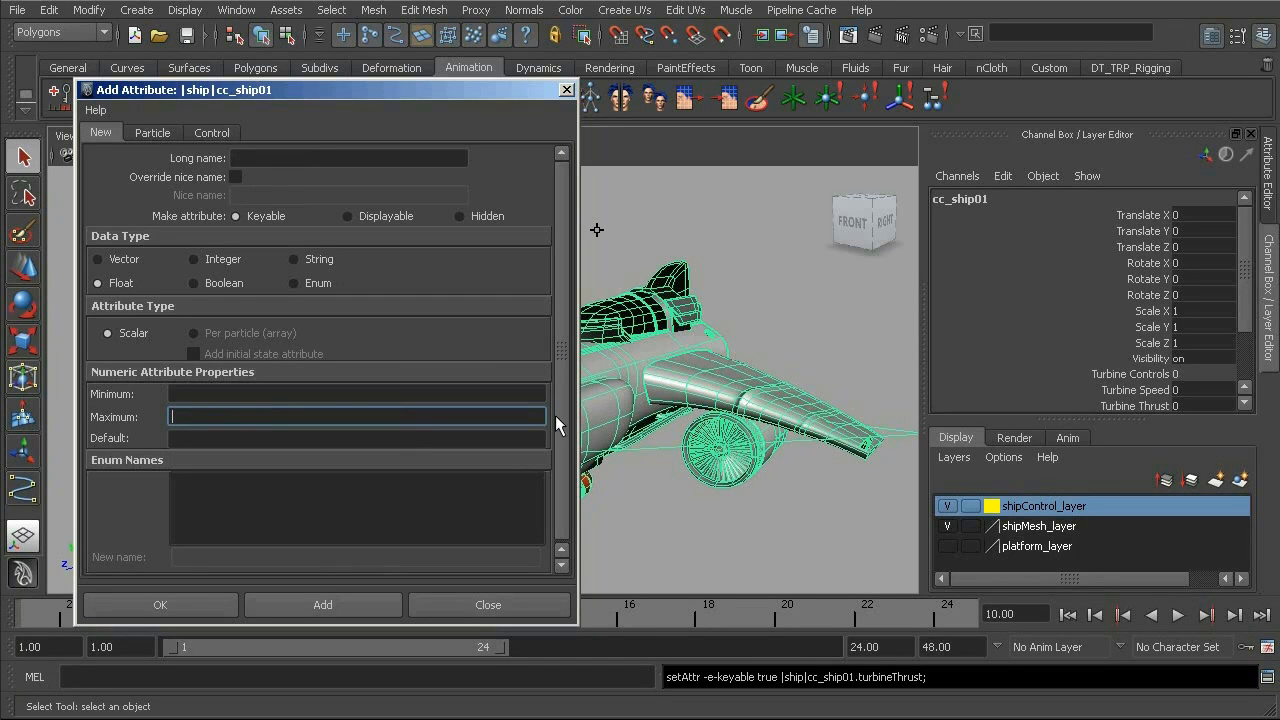
- Add a displayable float attribute named gunControls to cc_ship01
alt+middle_drag(632, 432, 658, 420)
alt+drag(658, 420, 680, 423)
alt+middle_drag(680, 423, 722, 388)
alt+drag(722, 388, 702, 436)
mouse_move(702, 436)
alt+middle_down()
mouse_move(688, 407)
mouse_move(725, 444)
alt+middle_up()
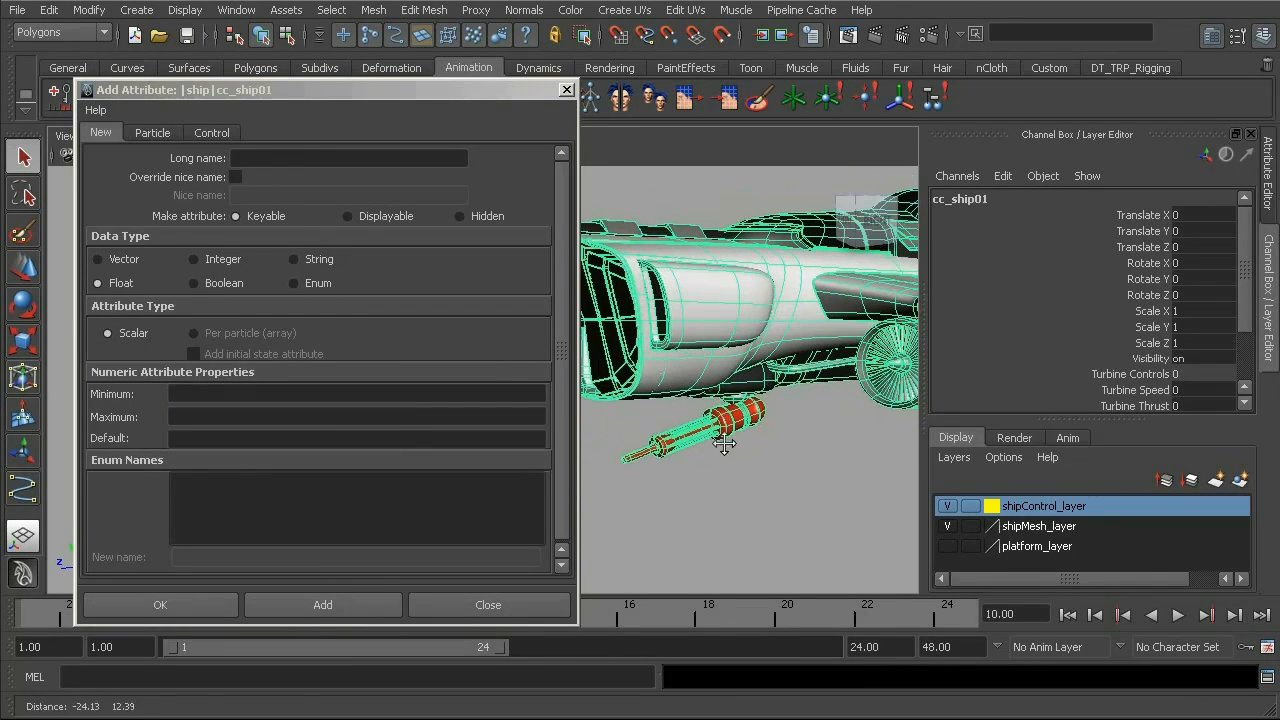
drag(485, 90, 449, 83)
alt+drag(818, 370, 759, 357)
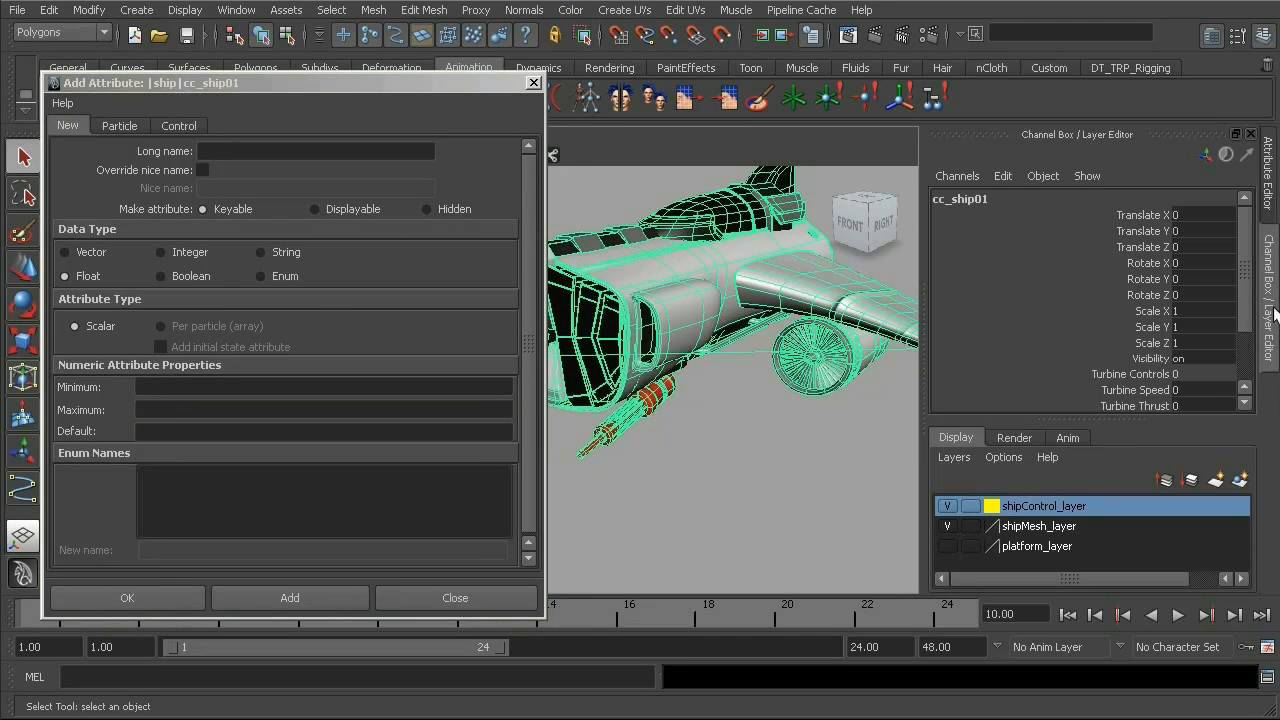
scroll(1252, 308, down, 3)
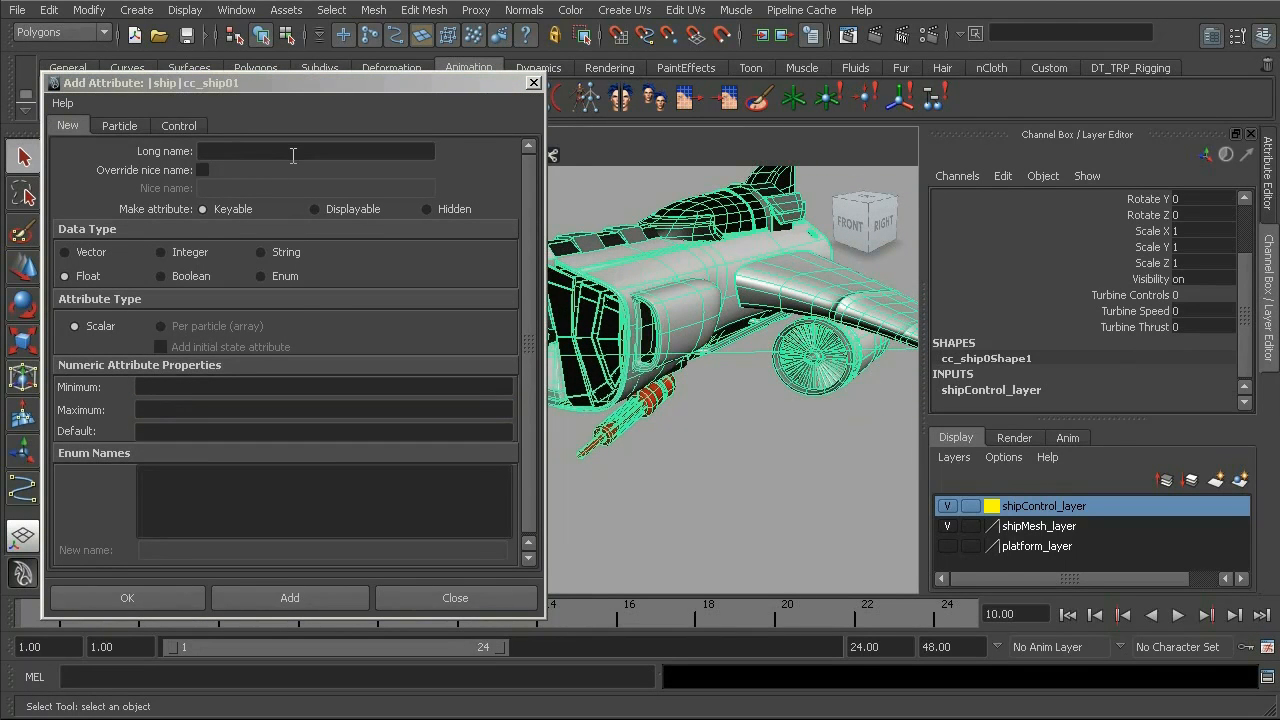
click(295, 152)
text(gunControls)
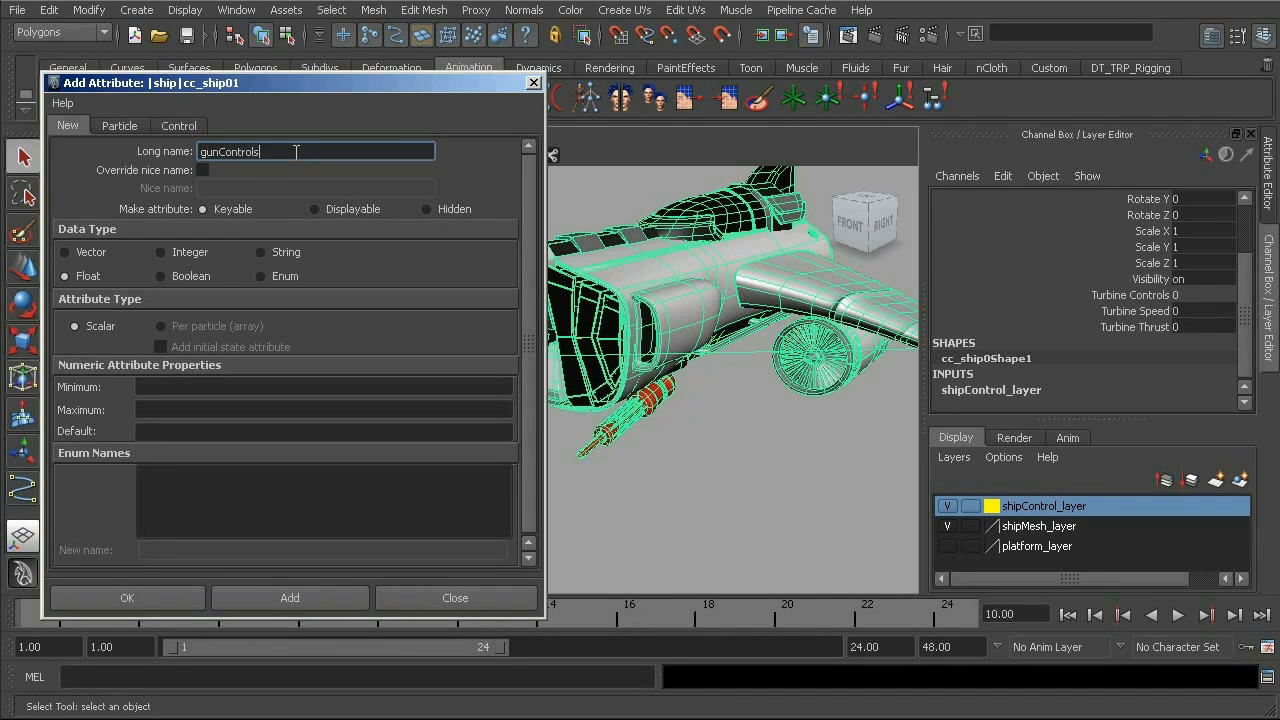
click(314, 209)
click(304, 599)
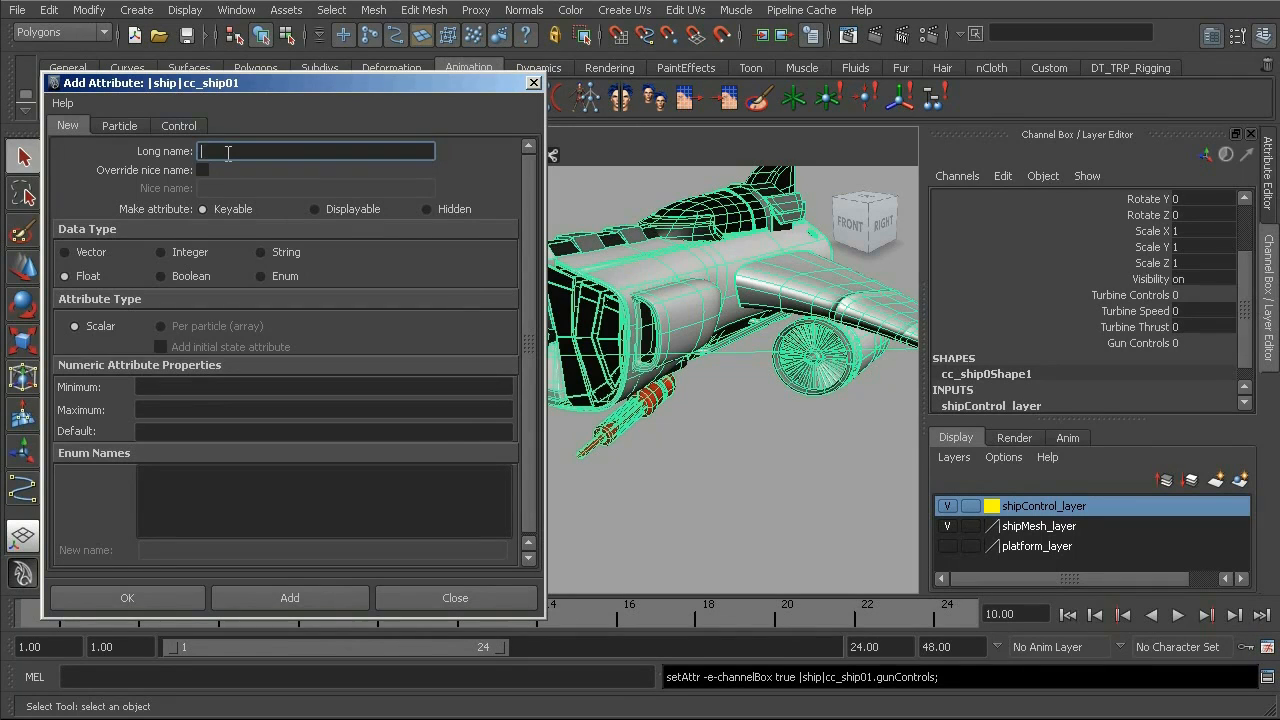
- Add a keyable float attribute named pitch
text(pitch)
drag(263, 84, 318, 90)
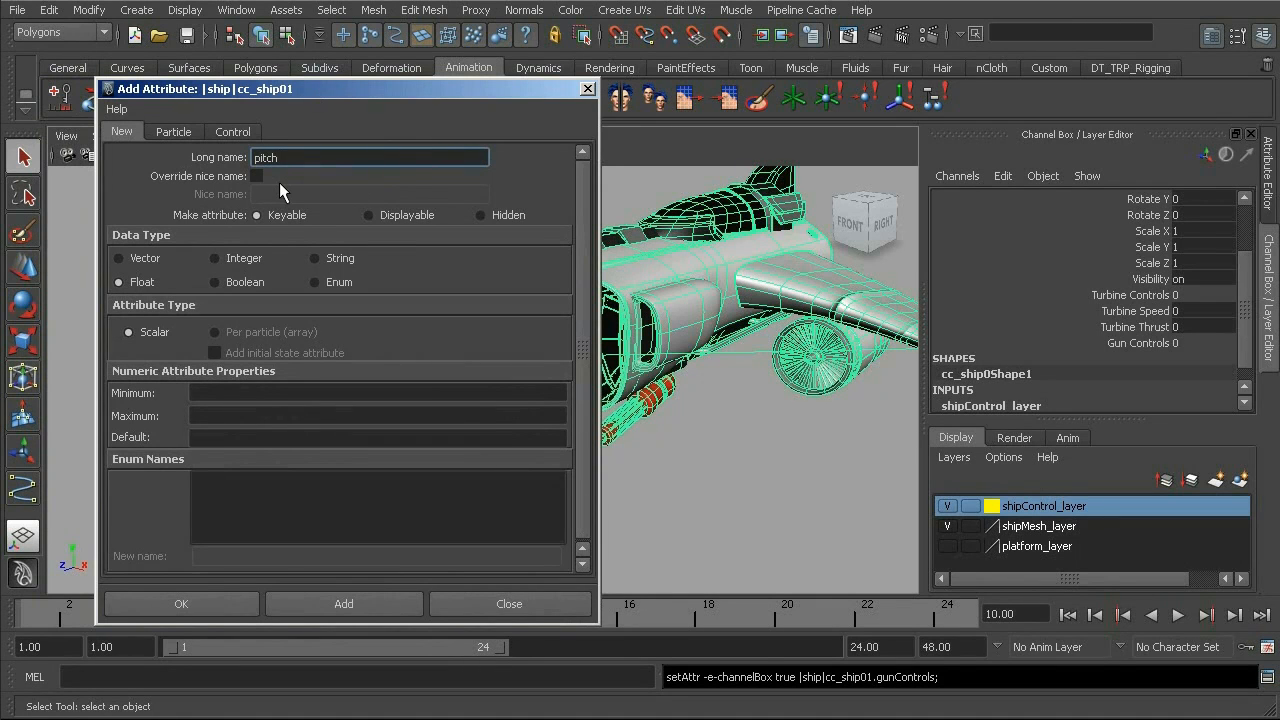
click(343, 605)
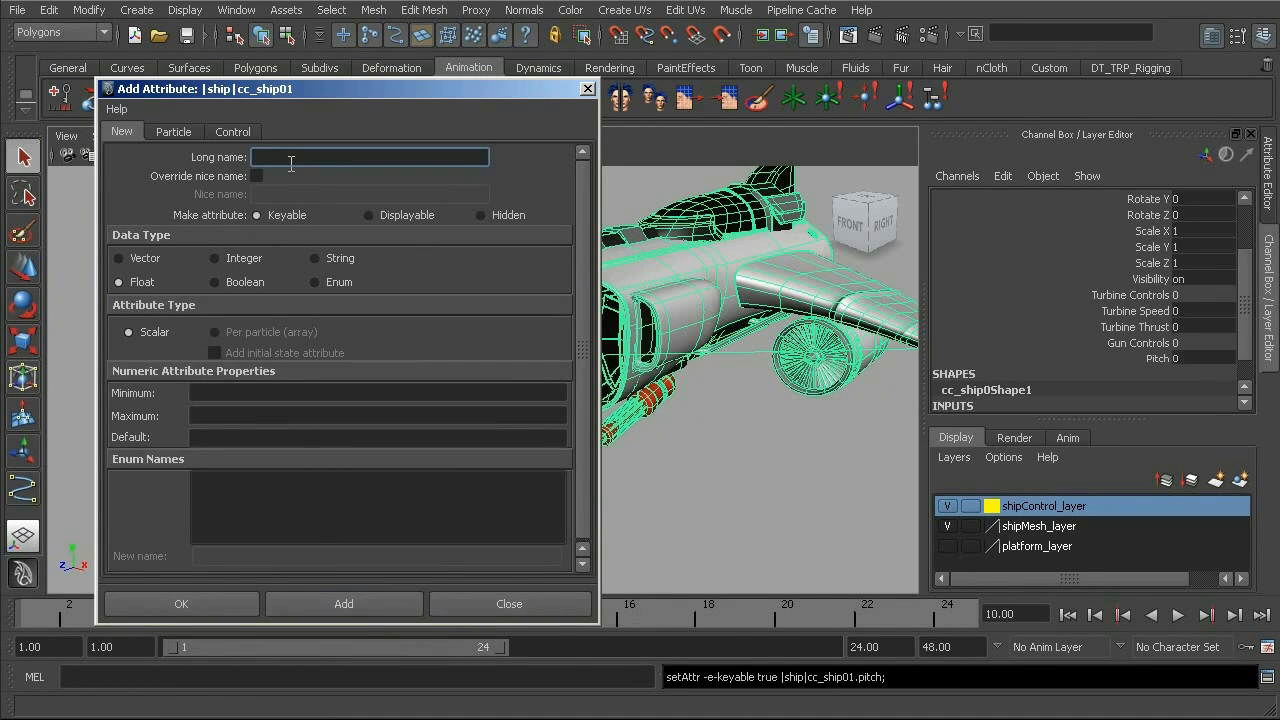
- Add a keyable float attribute named yaw and close the Add Attribute dialog
text(yaw)
click(340, 605)
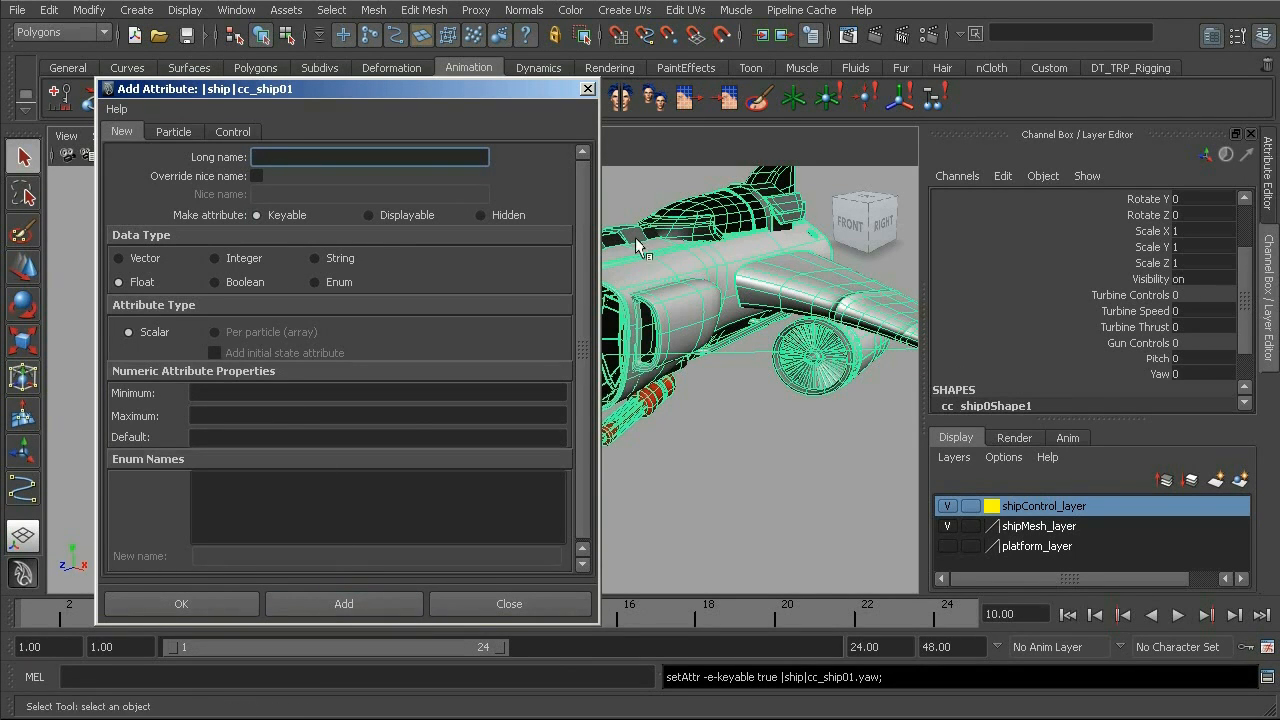
click(588, 89)
- Test-drag the Turbine Speed and Turbine Thrust values in the viewport, undoing each change
alt+middle_drag(685, 366, 552, 394)
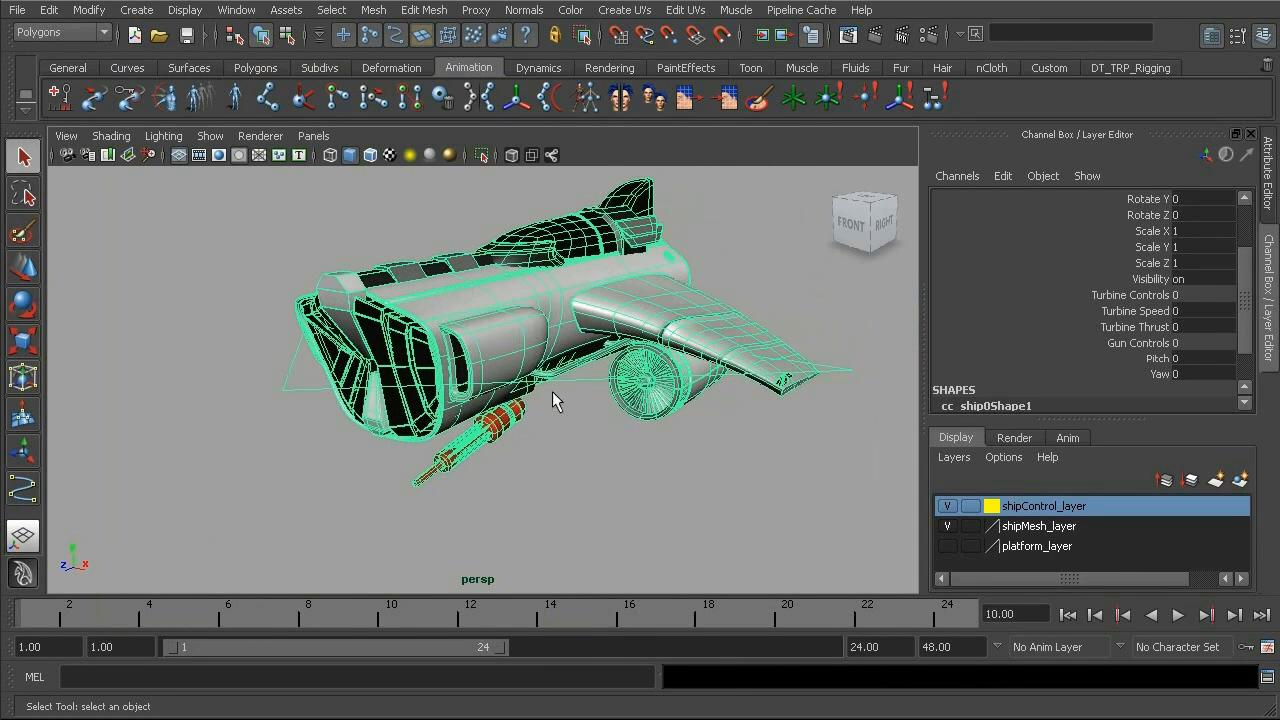
click(1135, 311)
middle_drag(778, 432, 239, 393)
key(ctrl+z)
click(1157, 333)
middle_drag(309, 417, 625, 432)
key(ctrl+z)
- Test-drag the Turbine Speed, Turbine Thrust and Pitch values in the viewport, undoing each change, and select Yaw
click(1146, 311)
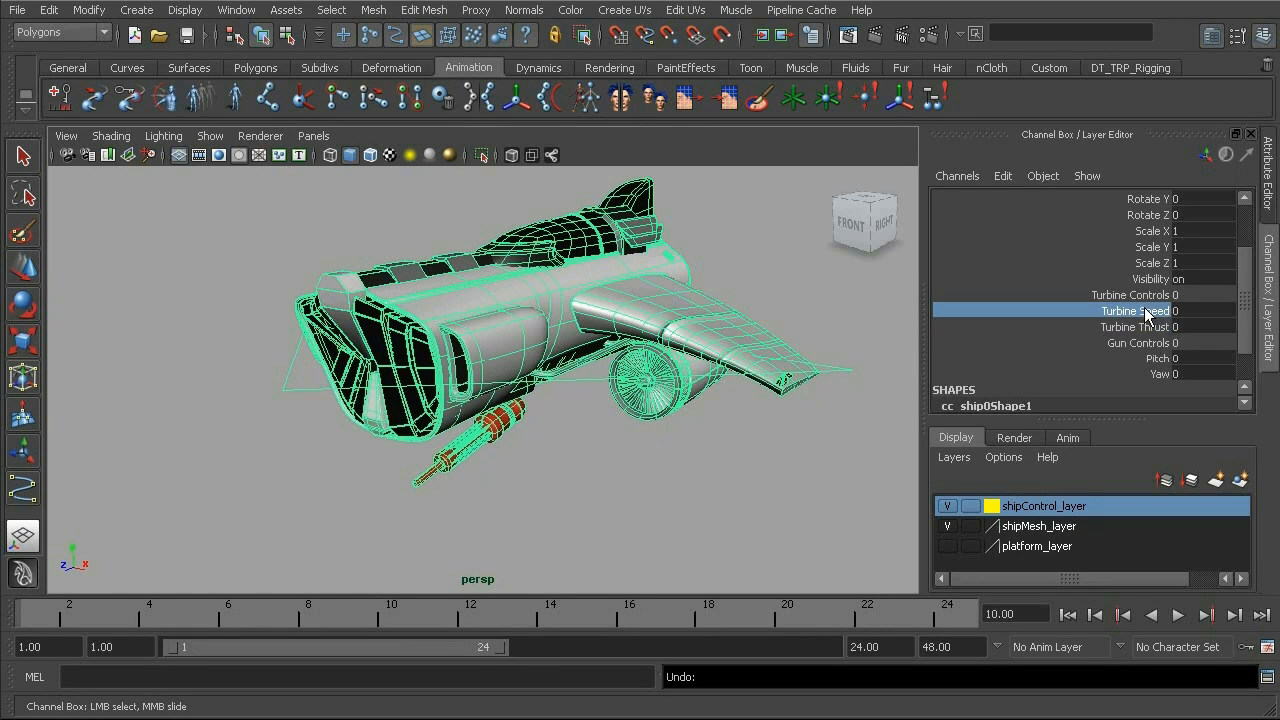
middle_drag(521, 375, 707, 387)
key(ctrl+z)
click(1150, 327)
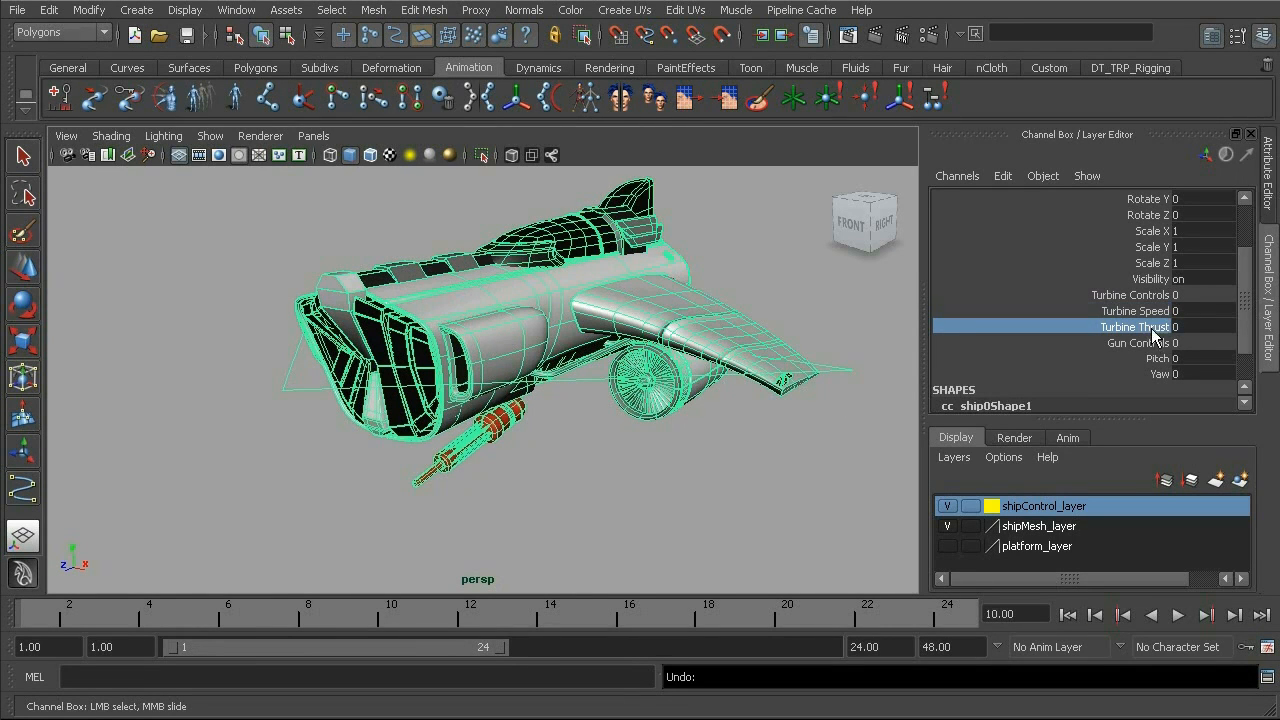
middle_drag(553, 405, 813, 410)
key(ctrl+z)
click(1157, 358)
middle_drag(237, 399, 819, 425)
key(ctrl+z)
click(1150, 374)
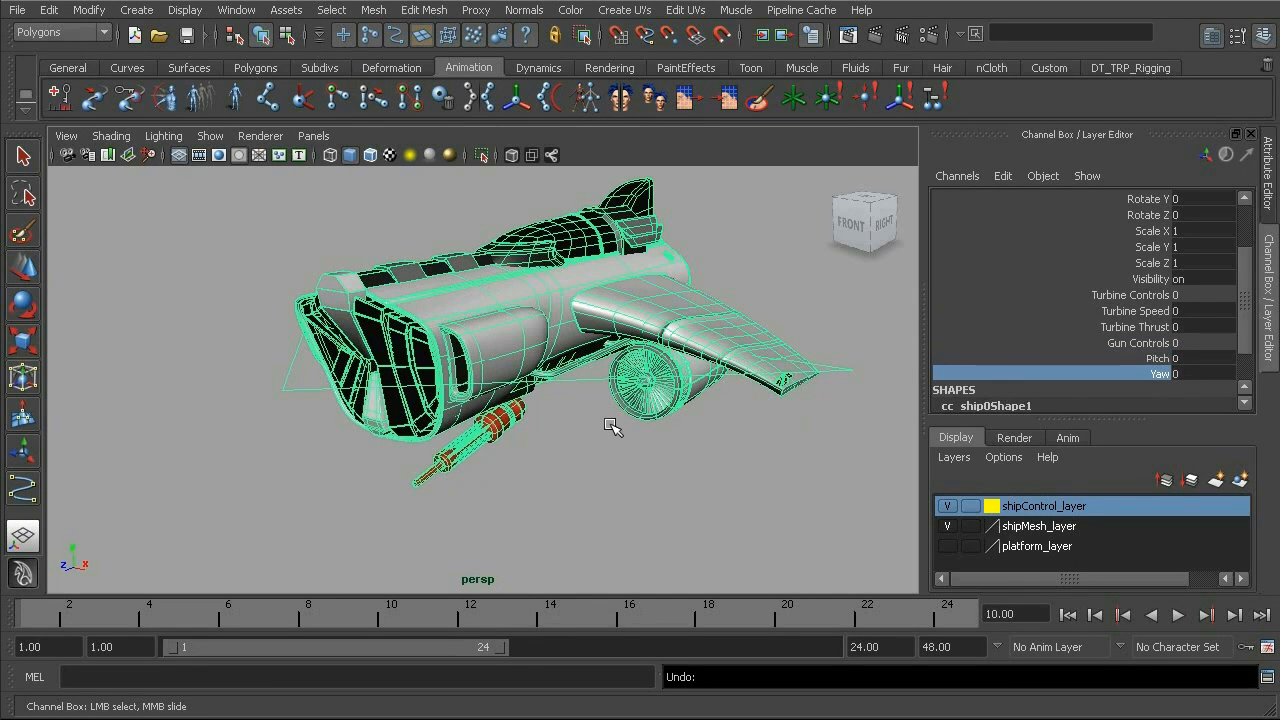
- Select ship_gun_grp, test-rotate the gun around X, and set its Rotate X back to 0
alt+drag(611, 425, 508, 414)
alt+middle_drag(508, 414, 525, 378)
alt+right_drag(525, 378, 590, 388)
alt+right_drag(415, 343, 575, 358)
click(537, 335)
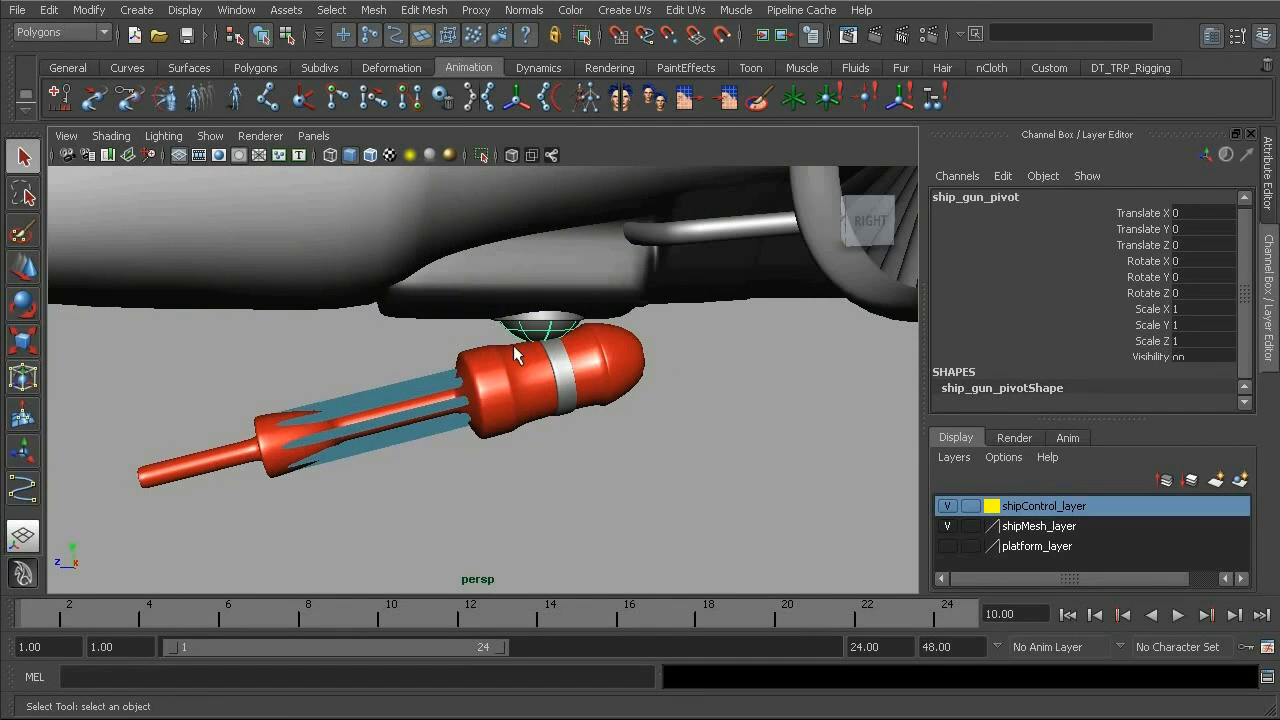
click(532, 420)
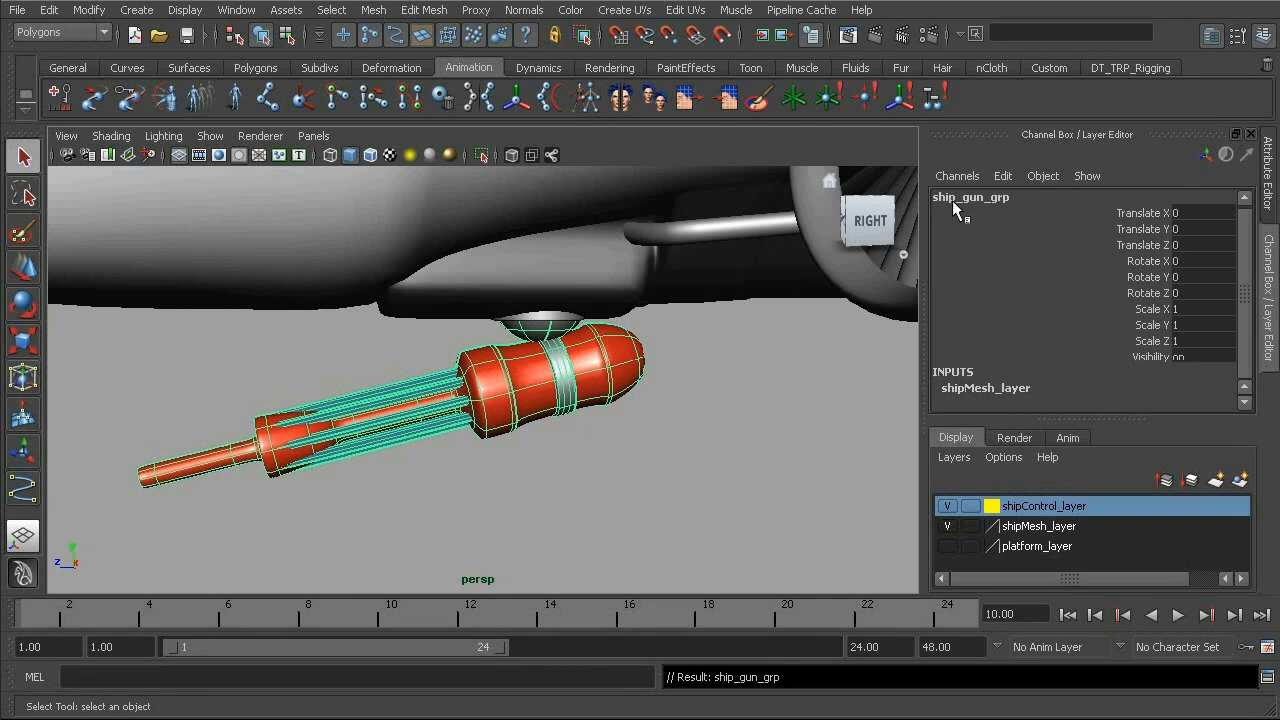
click(1140, 263)
middle_drag(760, 520, 694, 477)
alt+drag(694, 477, 627, 451)
middle_drag(627, 451, 686, 474)
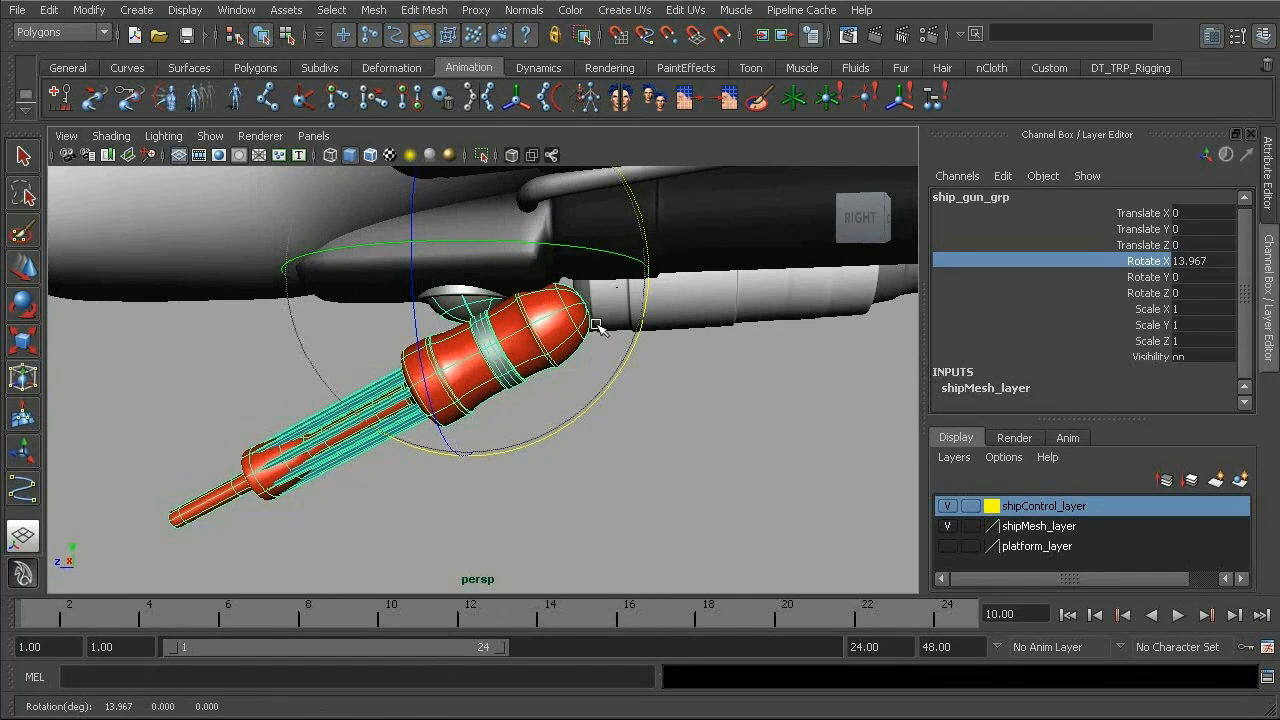
mouse_move(662, 424)
middle_down()
mouse_move(676, 442)
mouse_move(712, 420)
mouse_move(648, 442)
middle_up()
click(1187, 261)
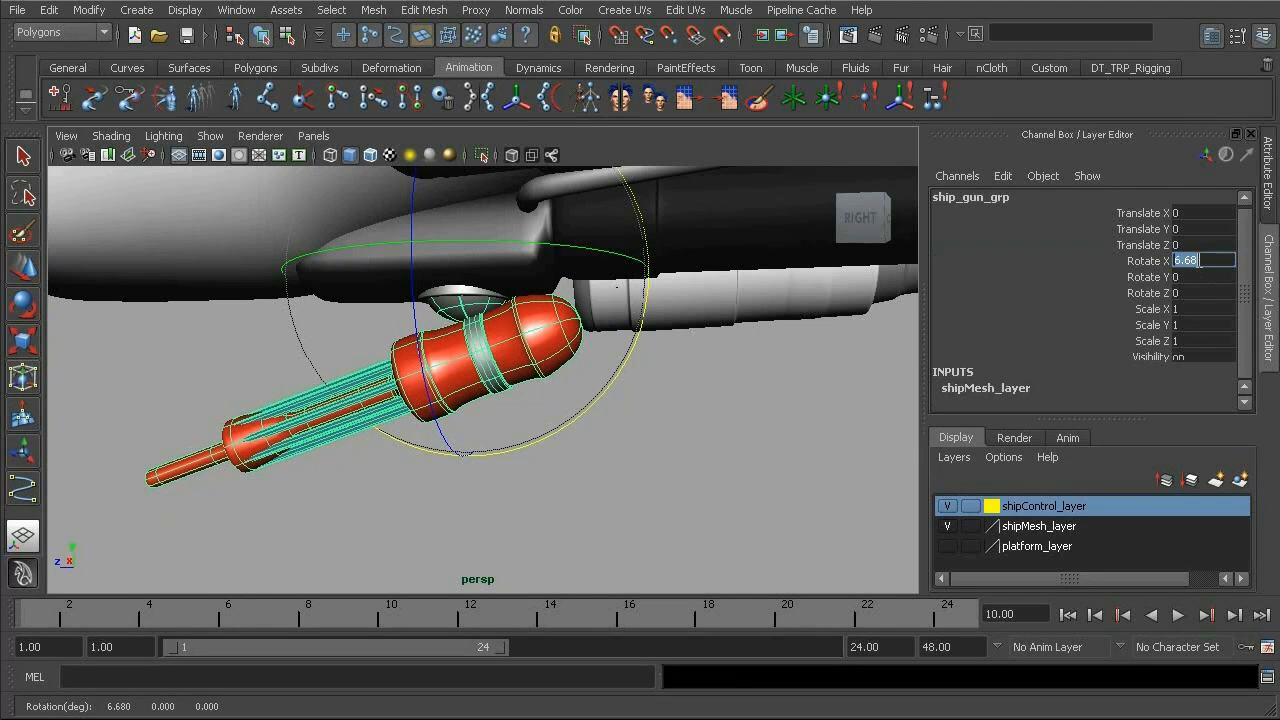
text(0)
key(Return)
- Select cc_ship01 and, in Edit Attribute, give pitch a minimum of 0 and a maximum of 10, then close the dialog
alt+drag(578, 395, 655, 416)
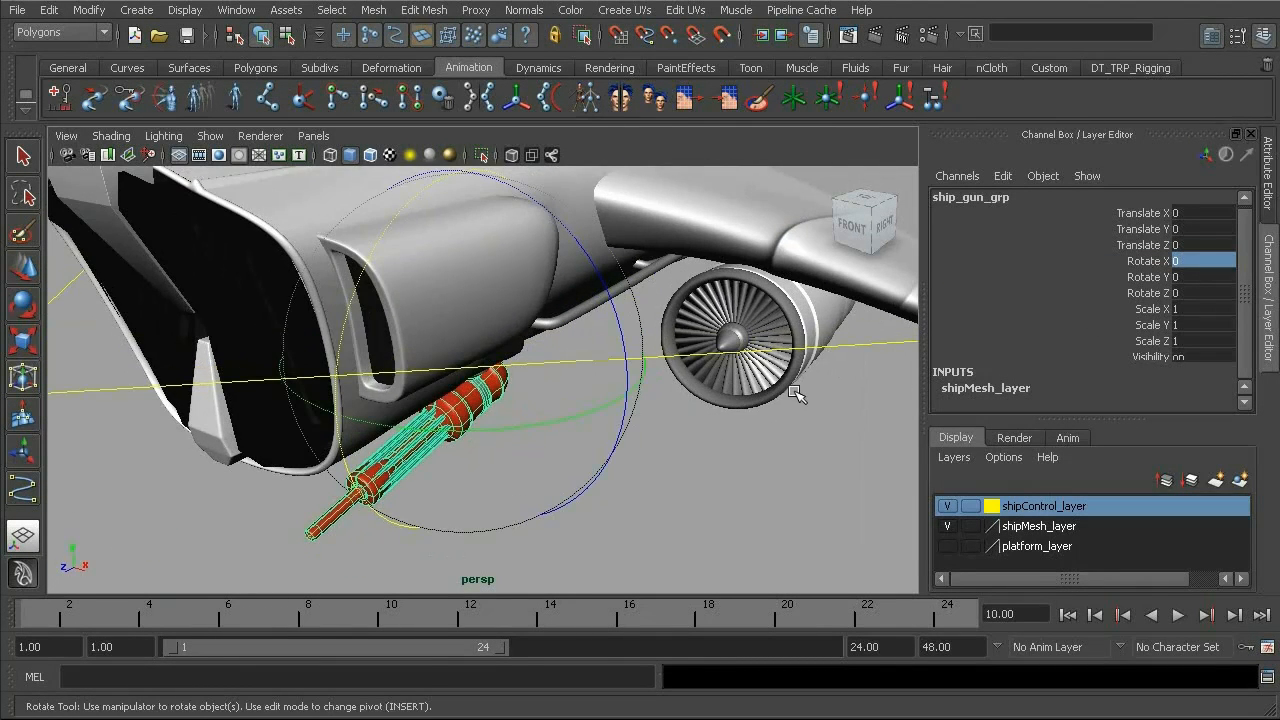
key(q)
click(860, 347)
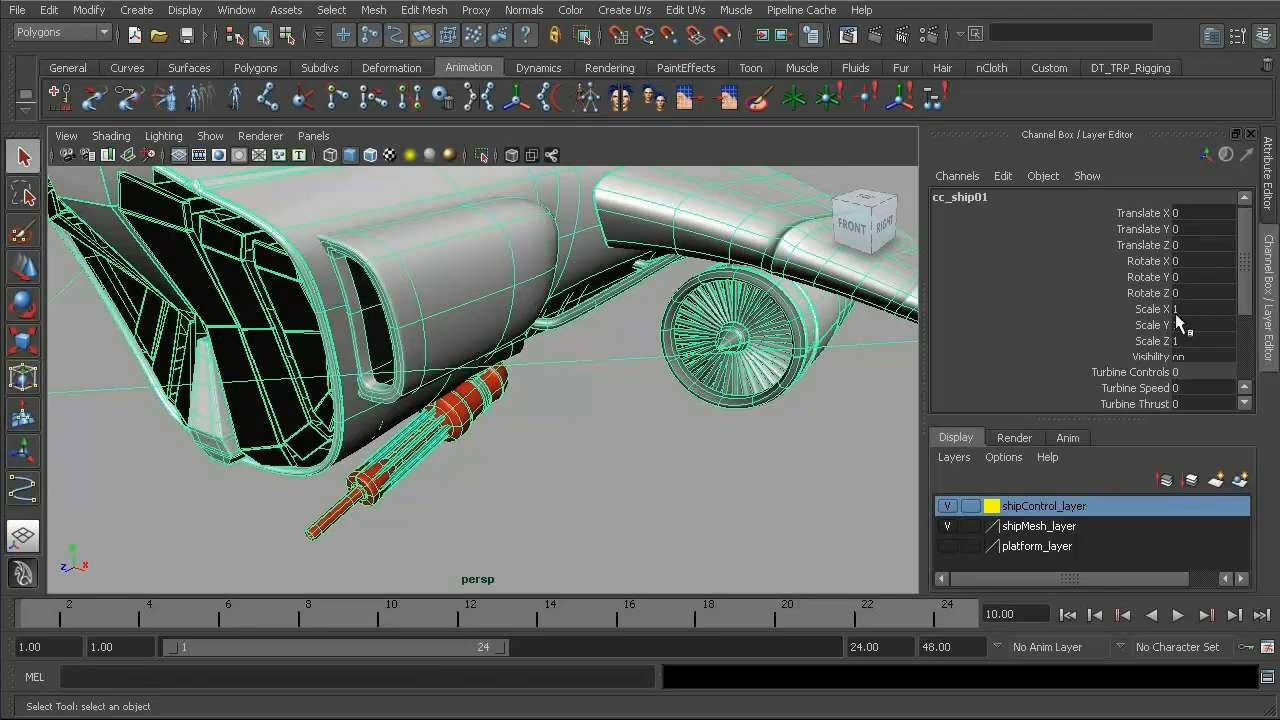
scroll(1247, 285, down, 3)
click(1145, 341)
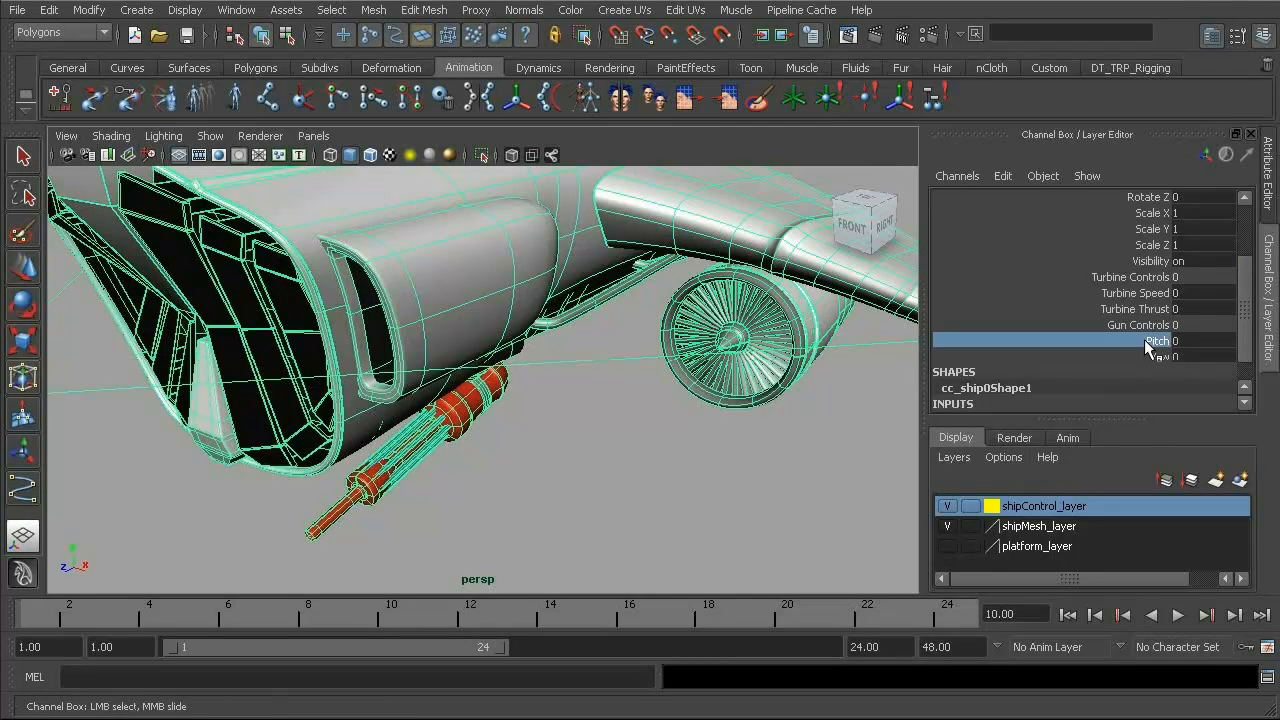
click(1003, 175)
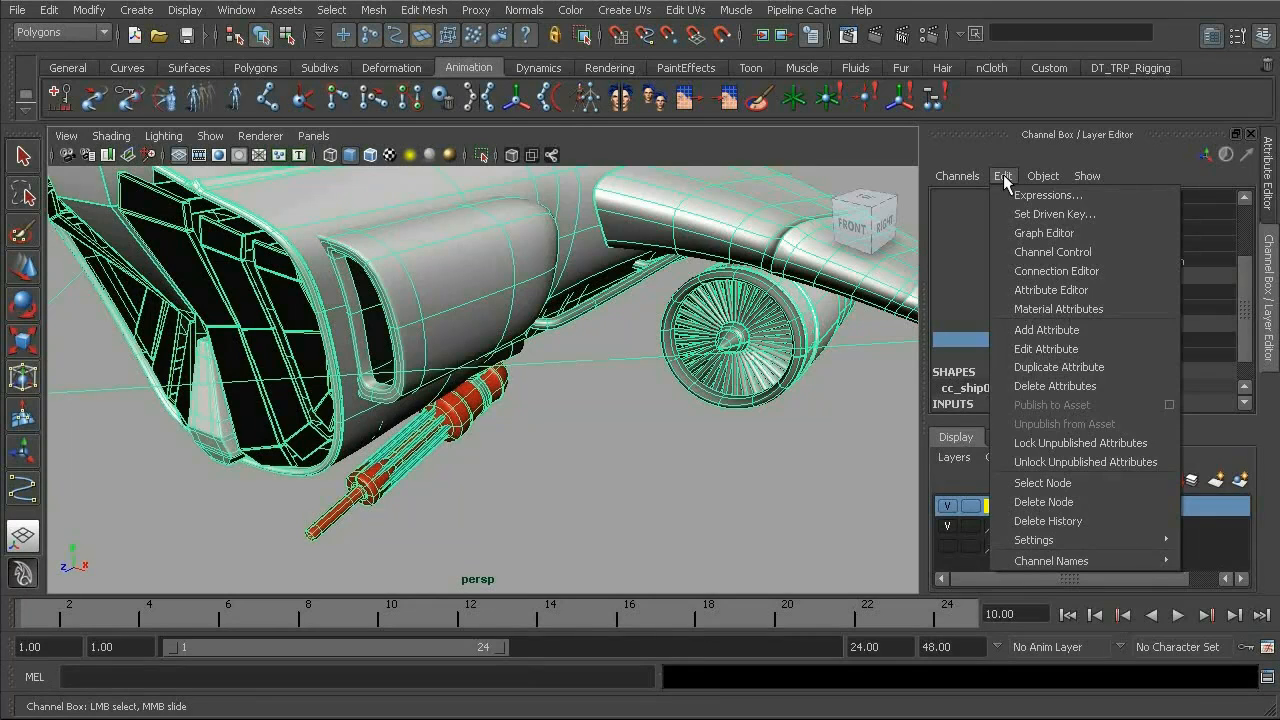
click(1048, 349)
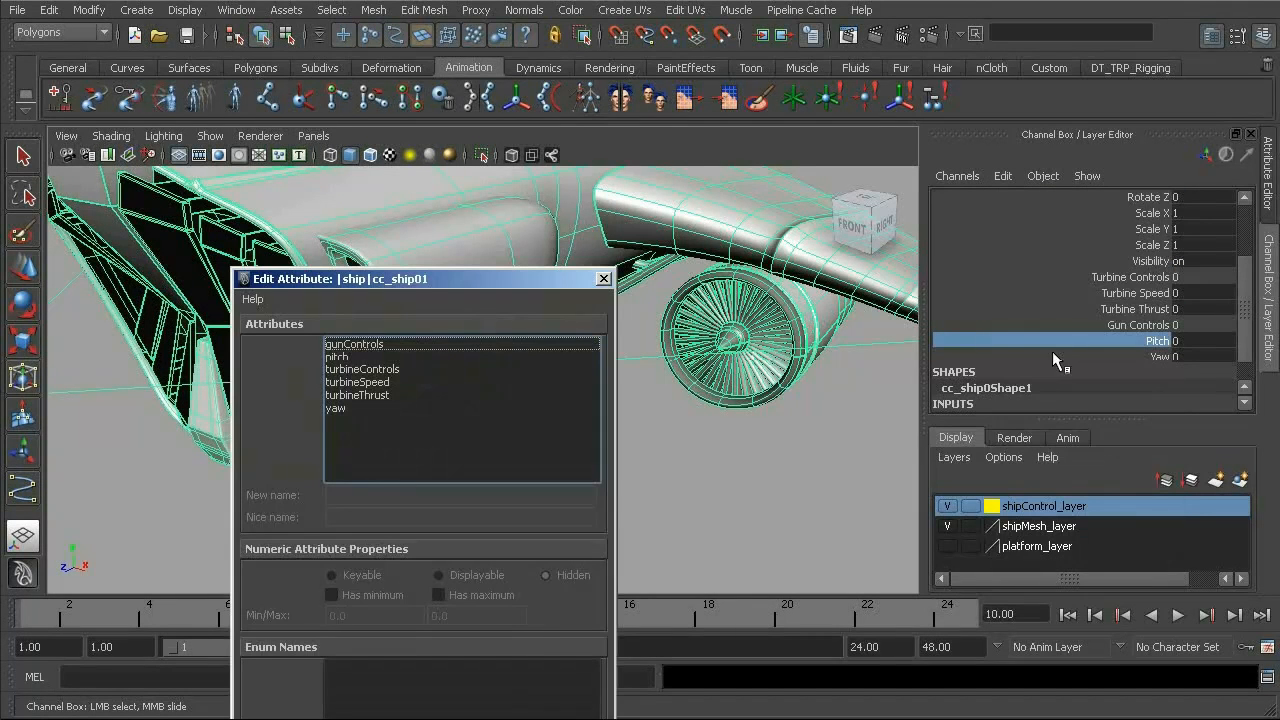
drag(428, 281, 572, 190)
click(484, 263)
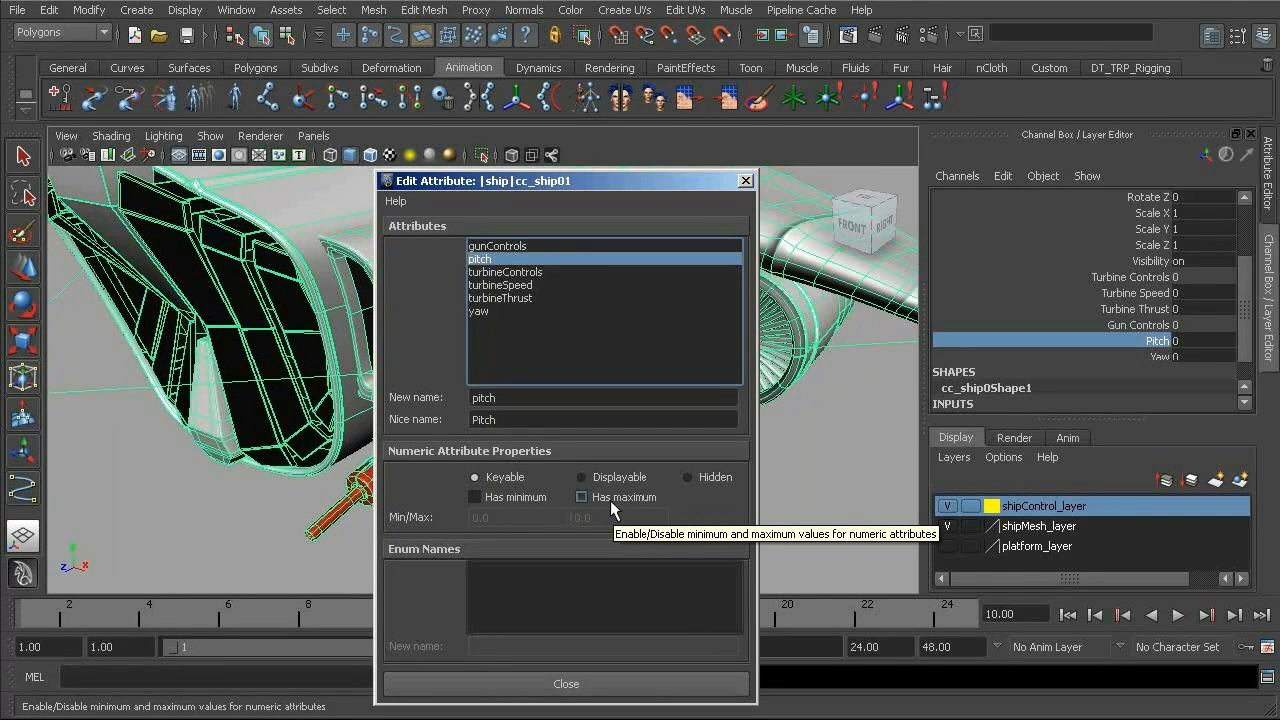
click(488, 499)
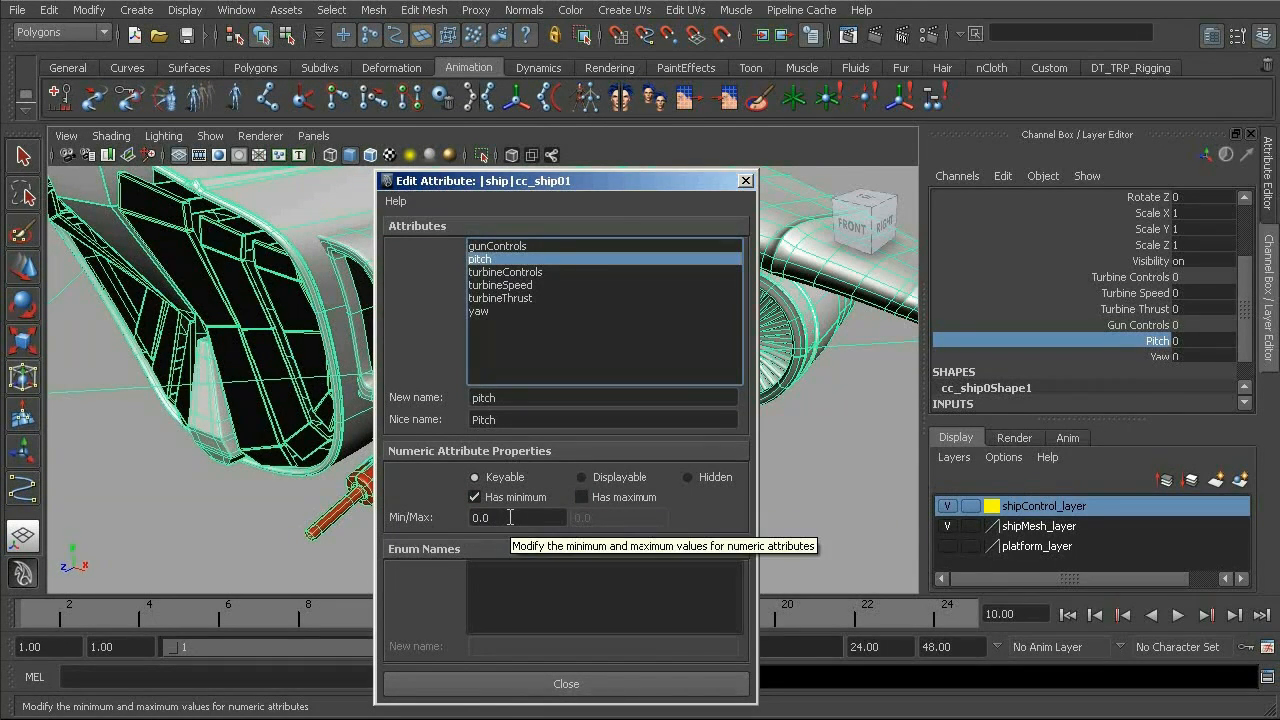
click(582, 497)
click(596, 515)
text(10)
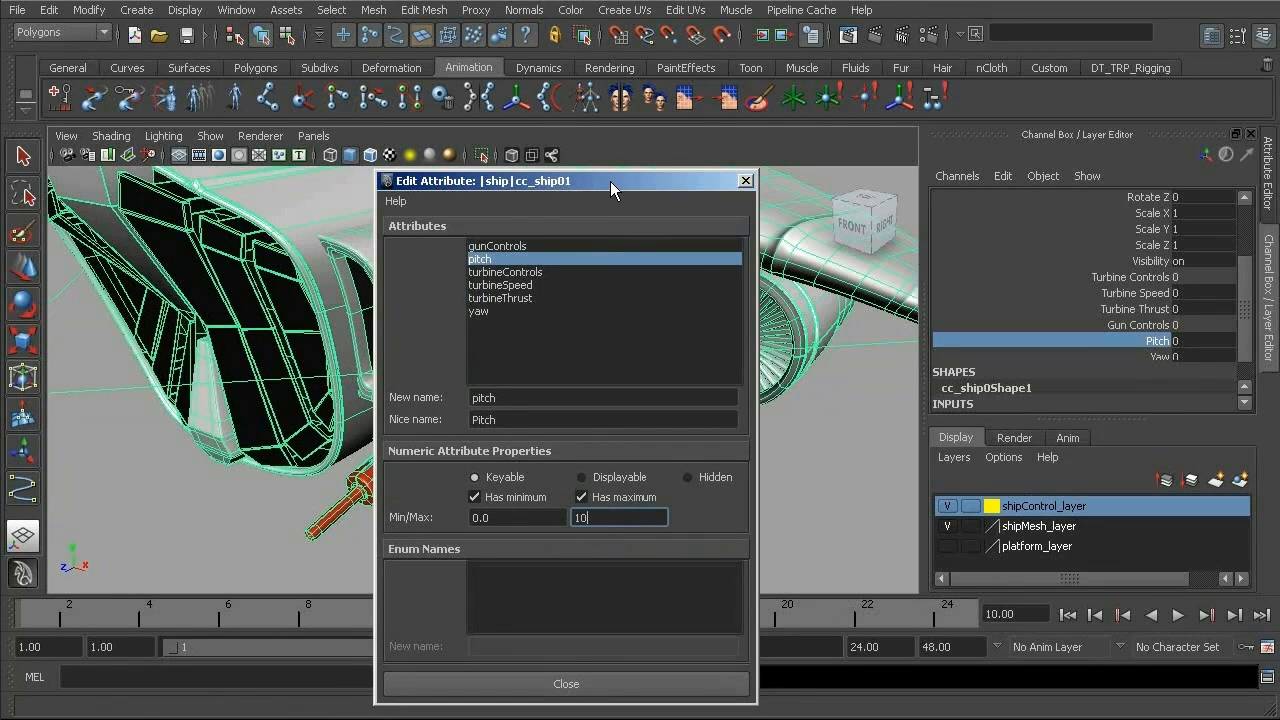
drag(610, 180, 576, 152)
click(711, 154)
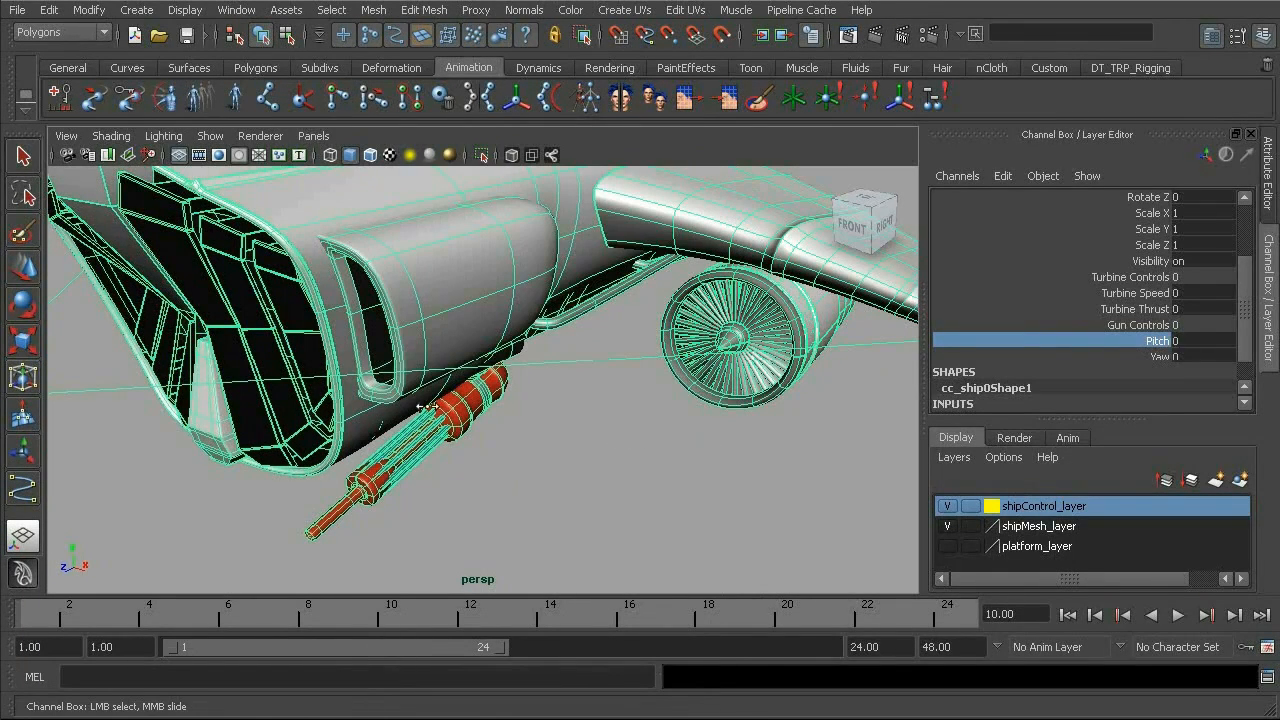
- Delete the Yaw attribute from cc_ship01, then undo the deletion
key(ctrl+z)
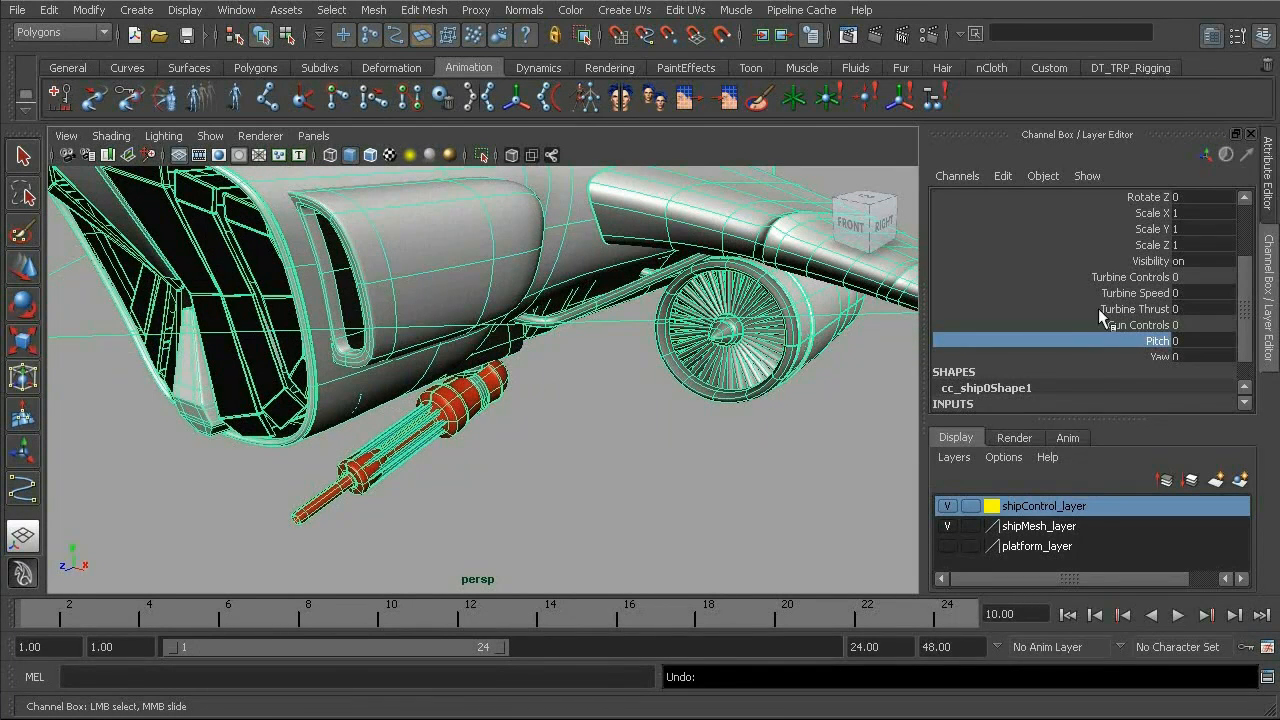
click(1155, 357)
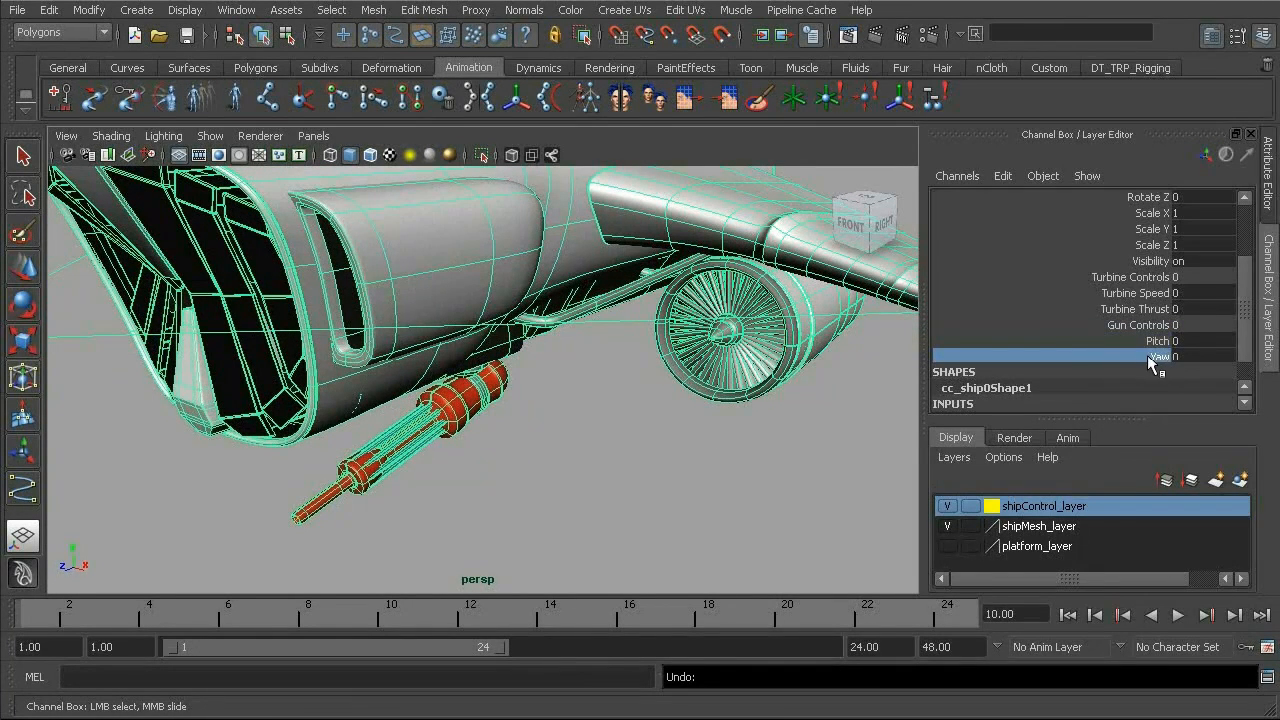
click(1003, 176)
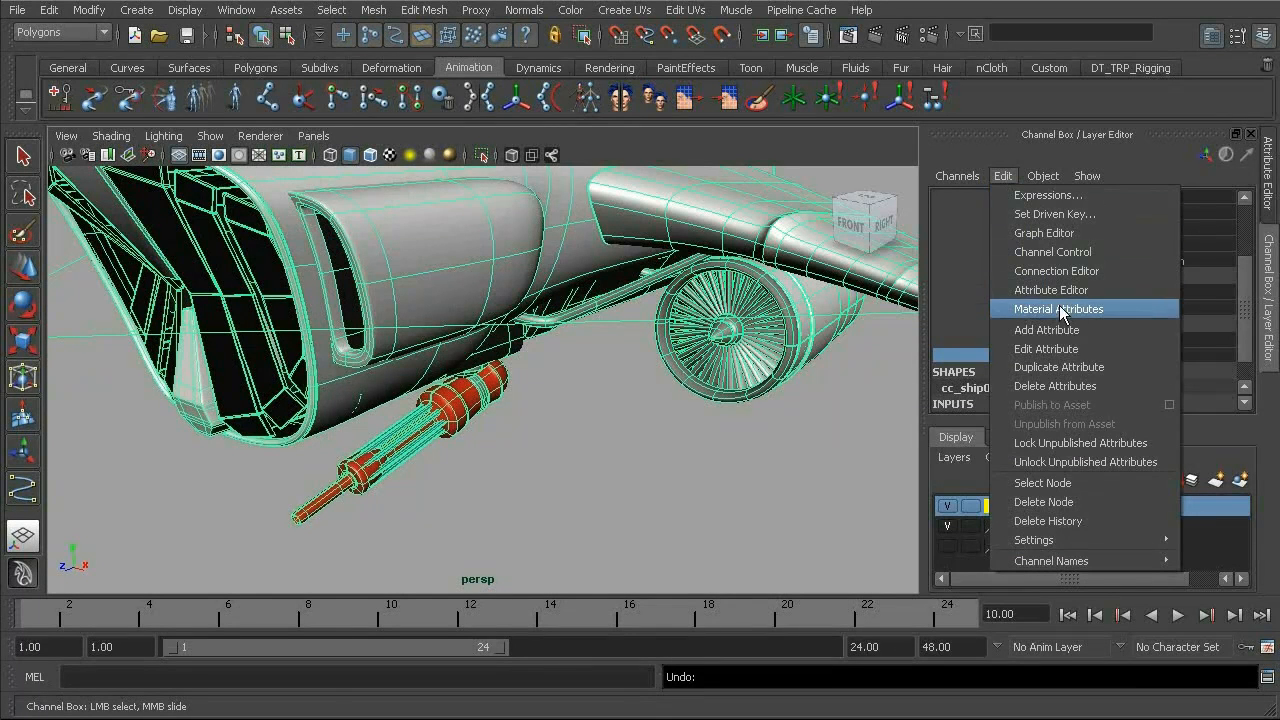
click(1066, 387)
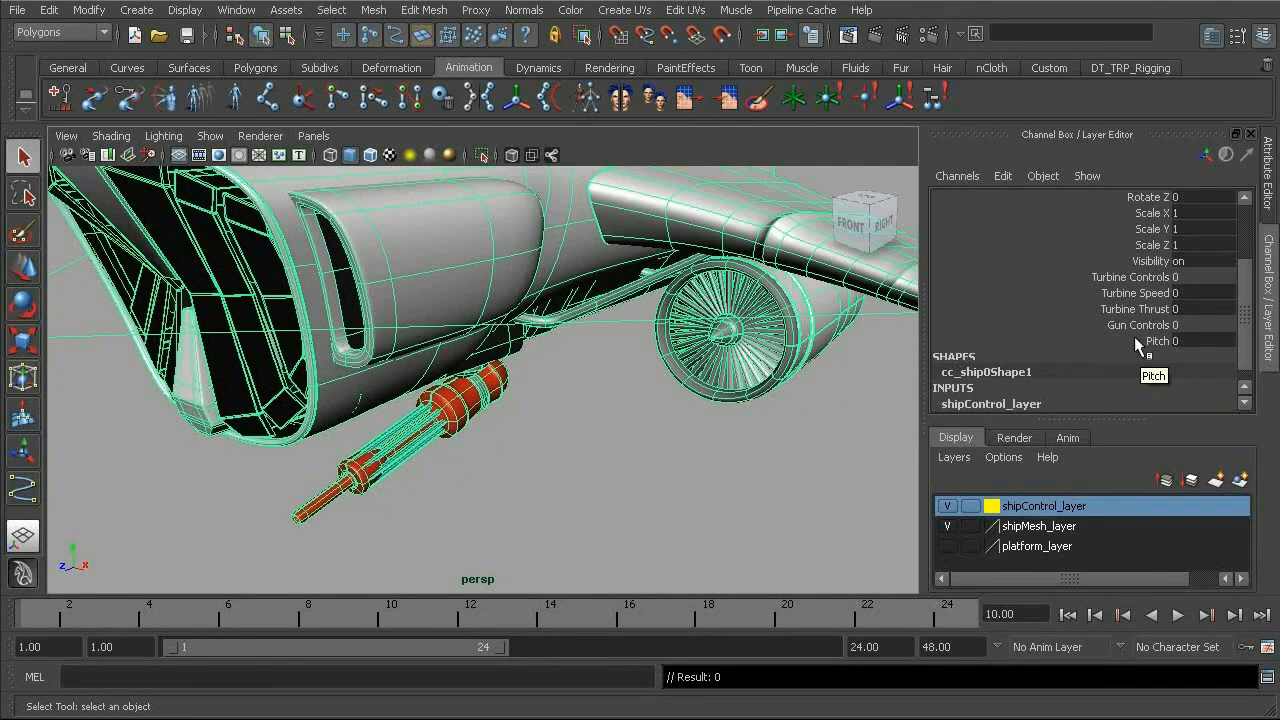
alt+middle_drag(684, 401, 656, 410)
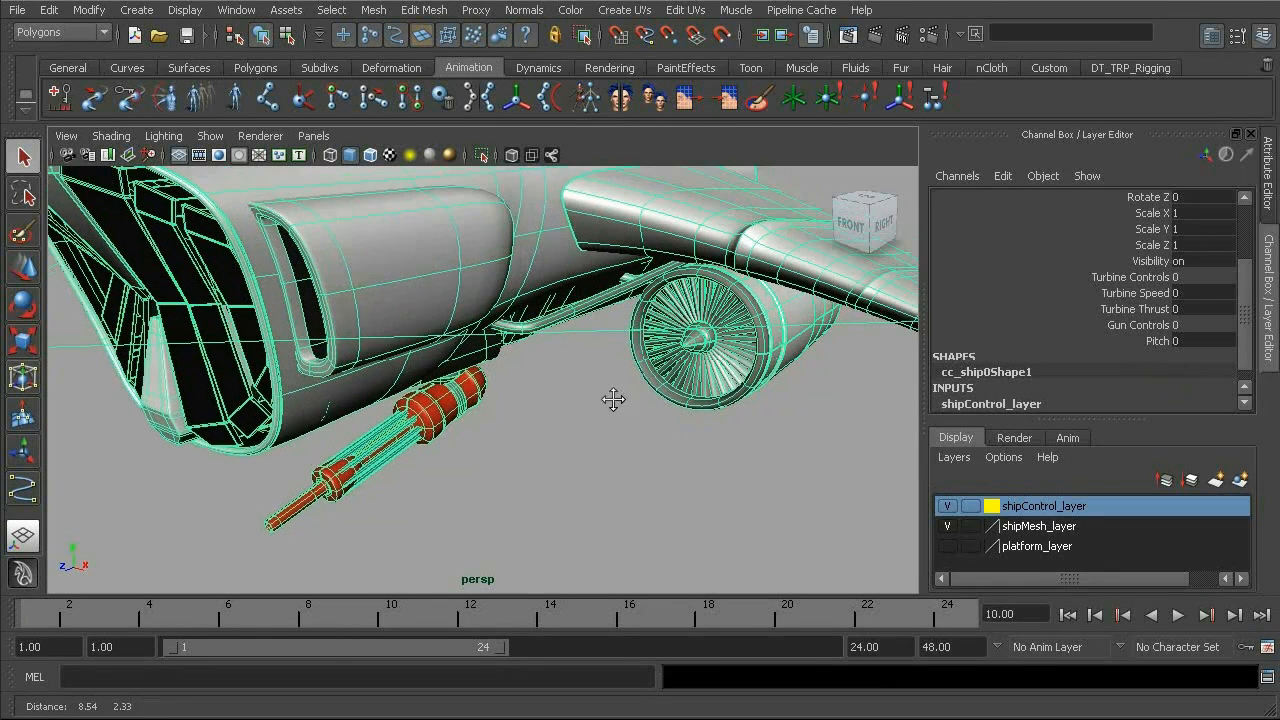
key(ctrl+z)
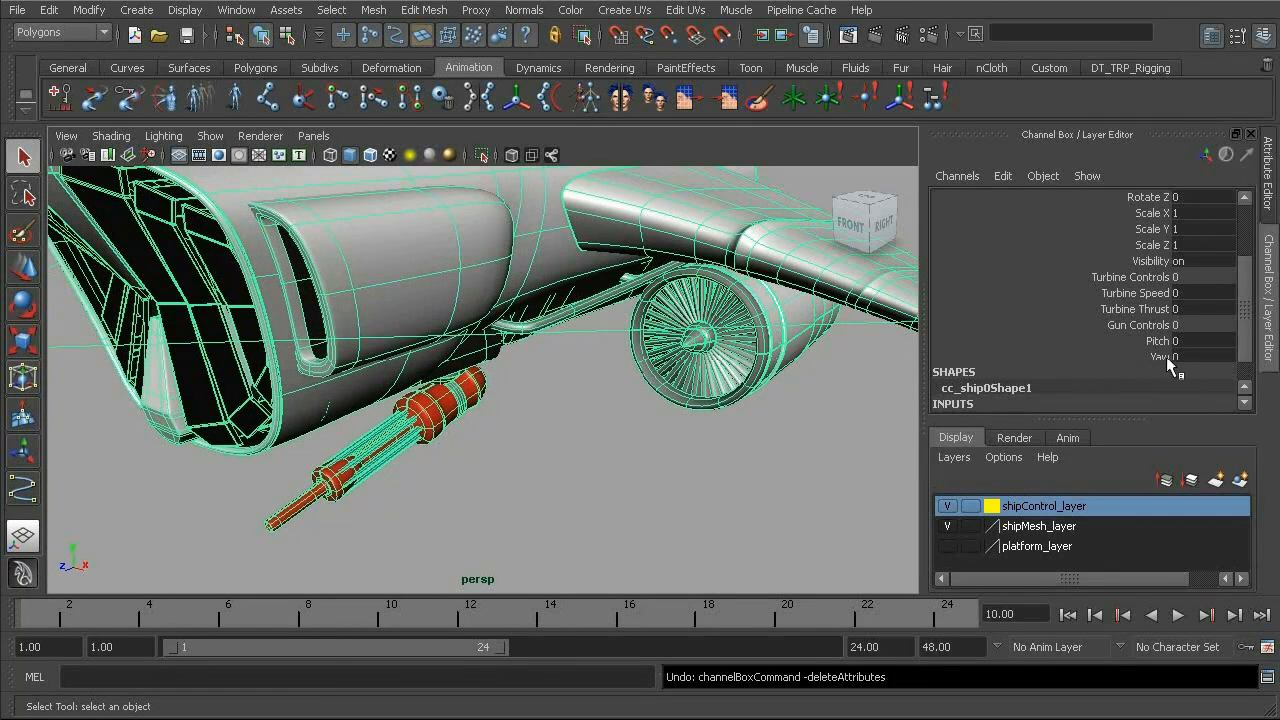
click(565, 440)
alt+right_drag(569, 315, 520, 350)
alt+middle_drag(510, 342, 506, 378)
alt+drag(506, 378, 572, 417)
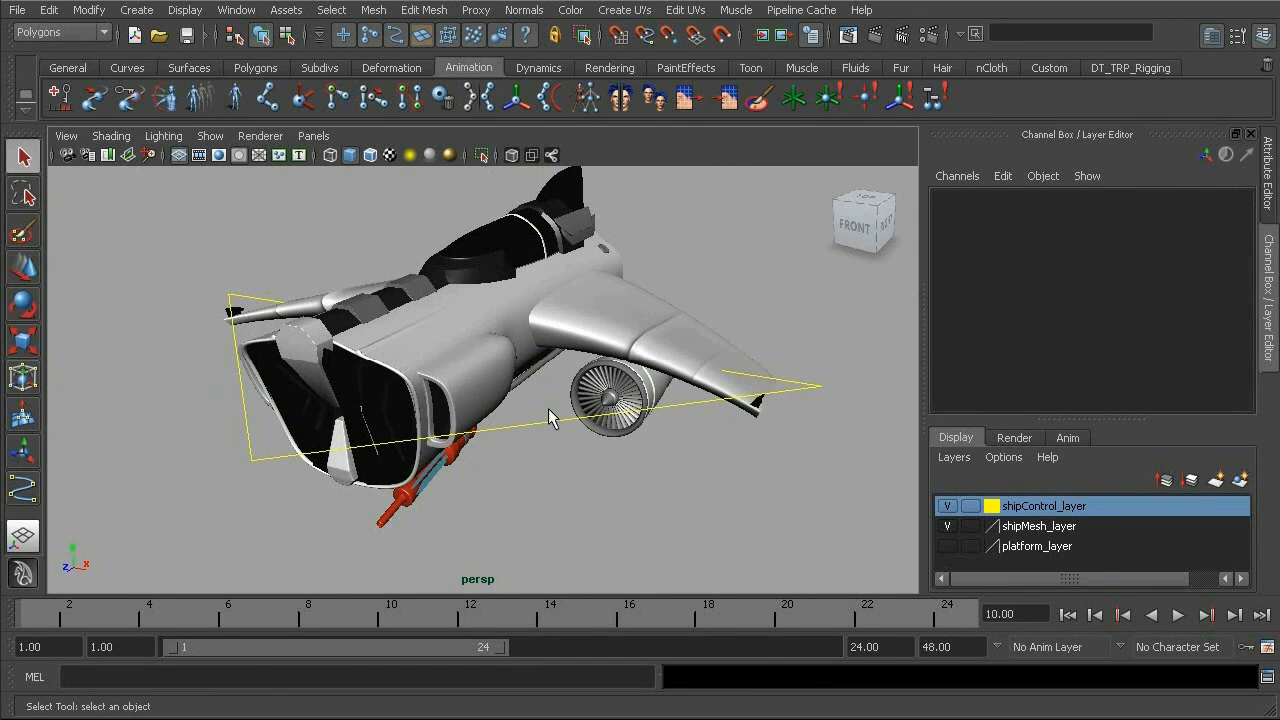
click(549, 419)
alt+drag(761, 363, 738, 266)
alt+drag(644, 358, 651, 349)
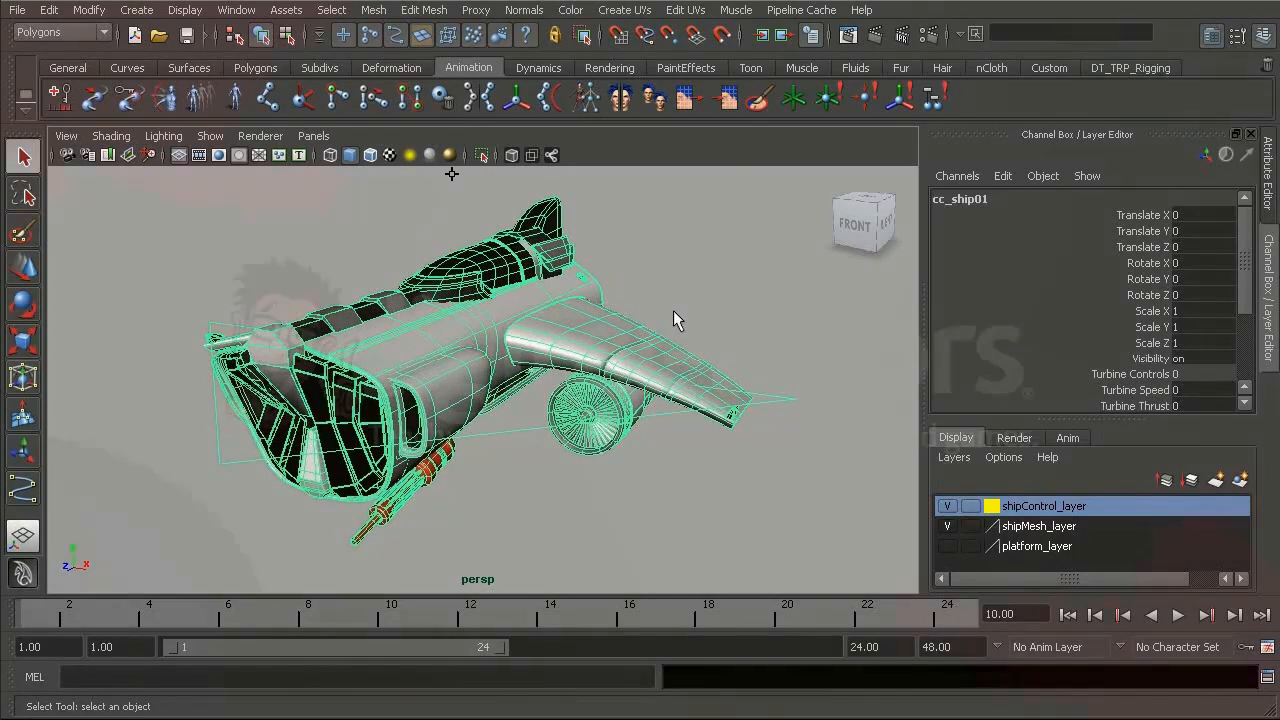